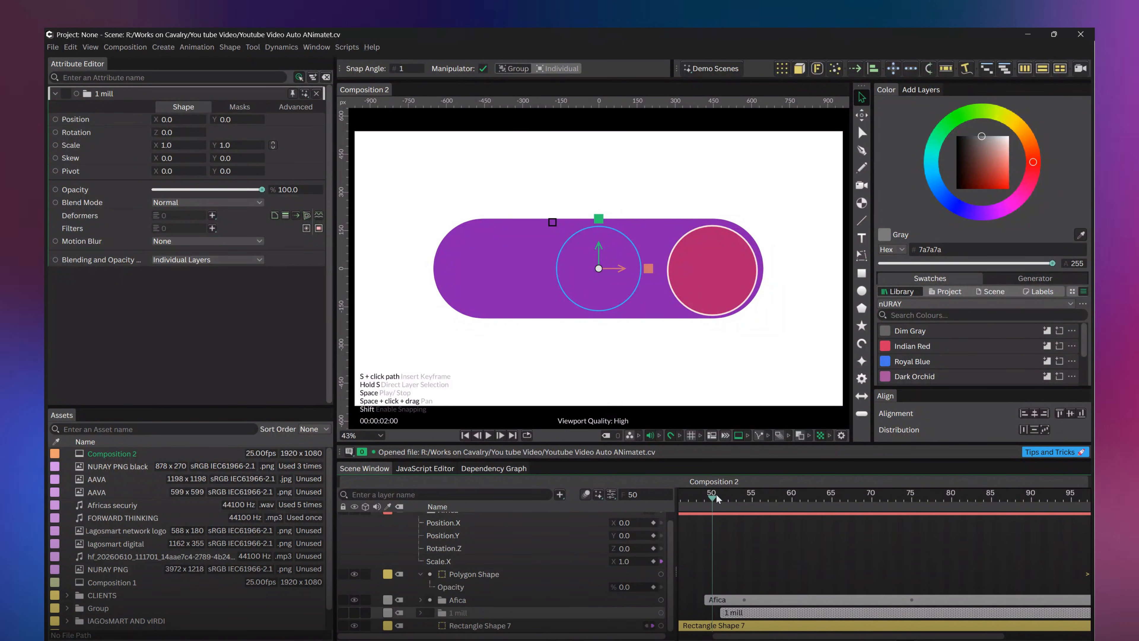
At frame 51, add a text box across the purple pill reading "$10 Million"
drag(712, 496, 717, 498)
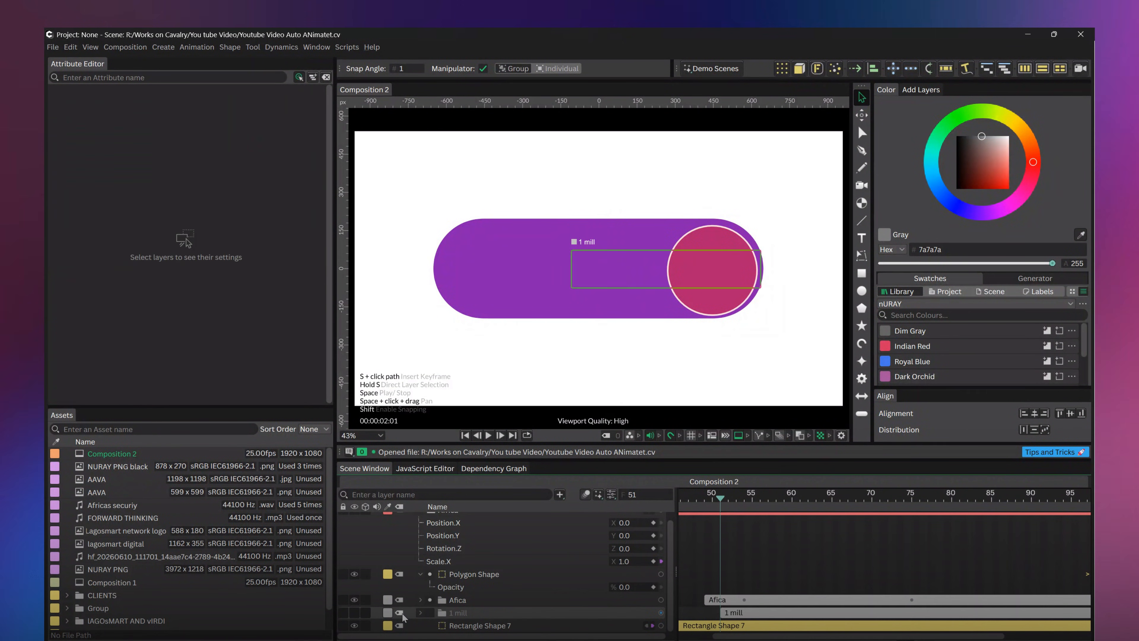
click(387, 612)
click(412, 600)
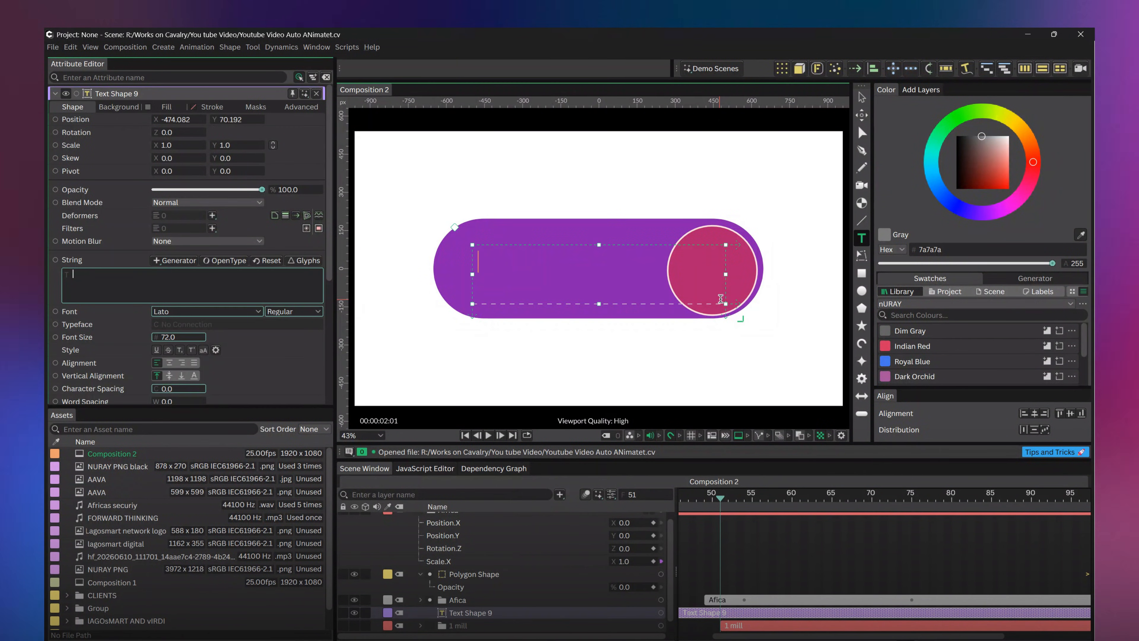
text($1)
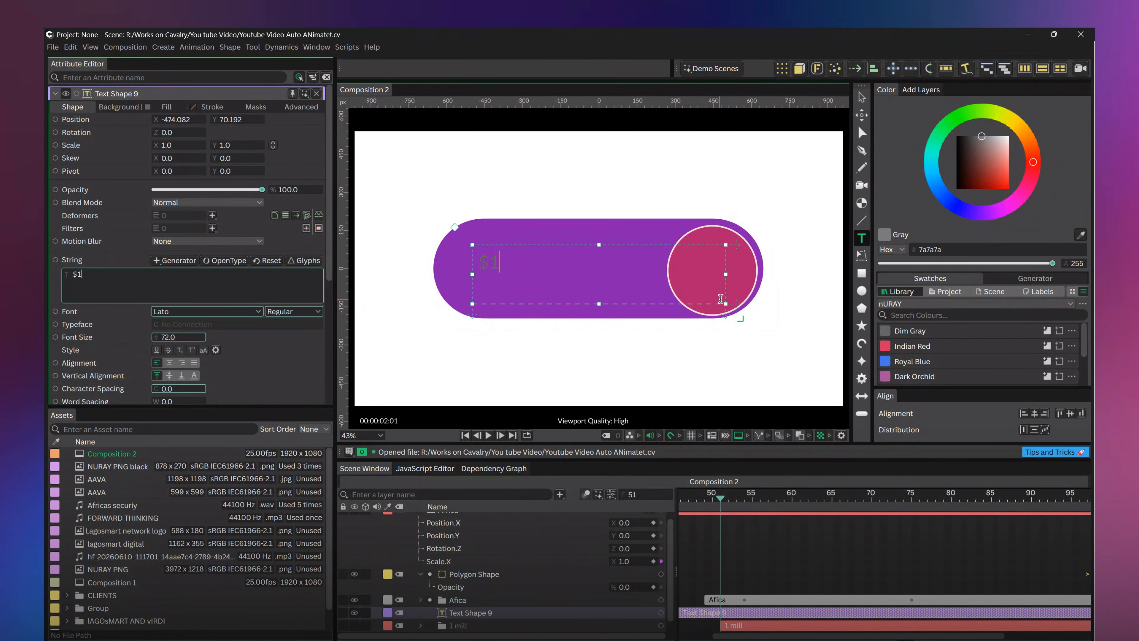
text(0)
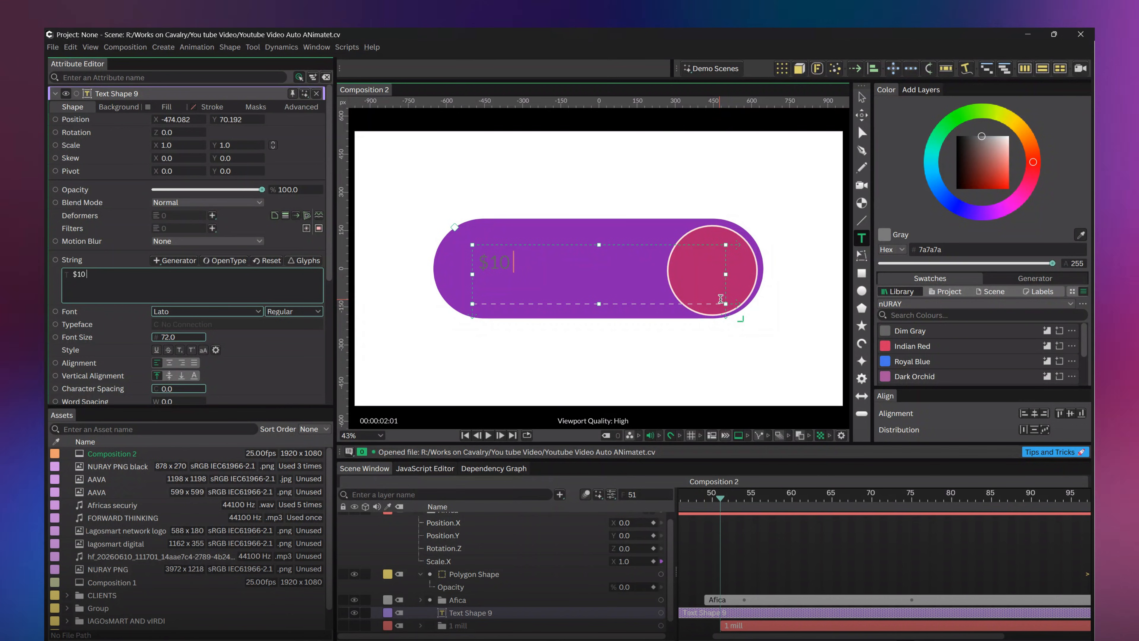
text( Million)
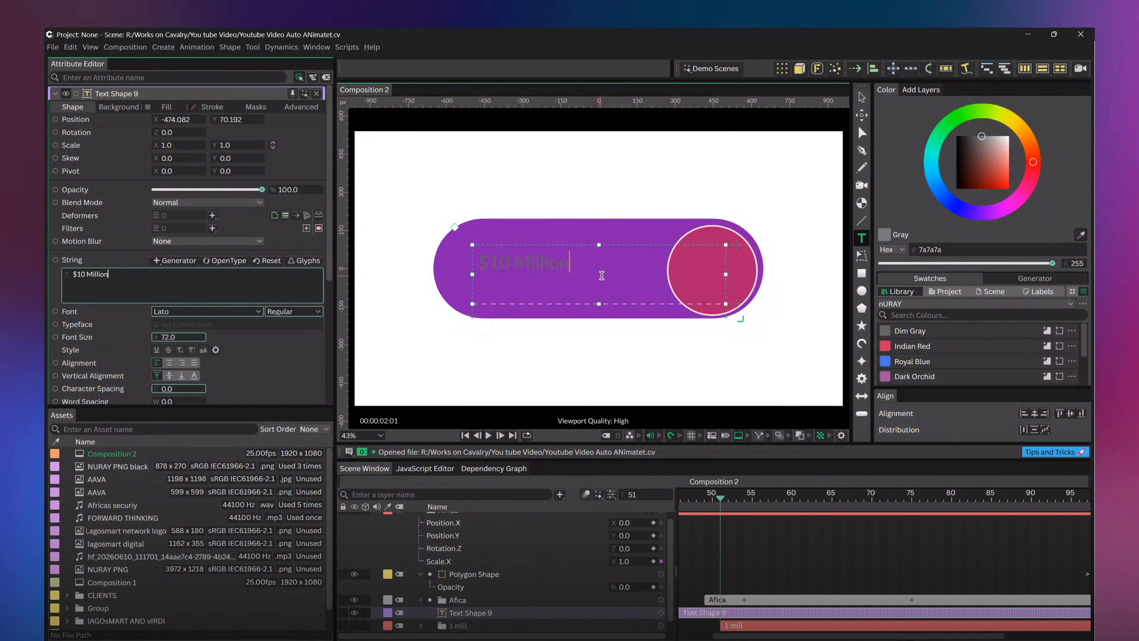
Fill the $10 Million text with the Snow swatch from the colour library
drag(595, 270, 452, 257)
click(1080, 234)
scroll(960, 359, down, 5)
click(885, 377)
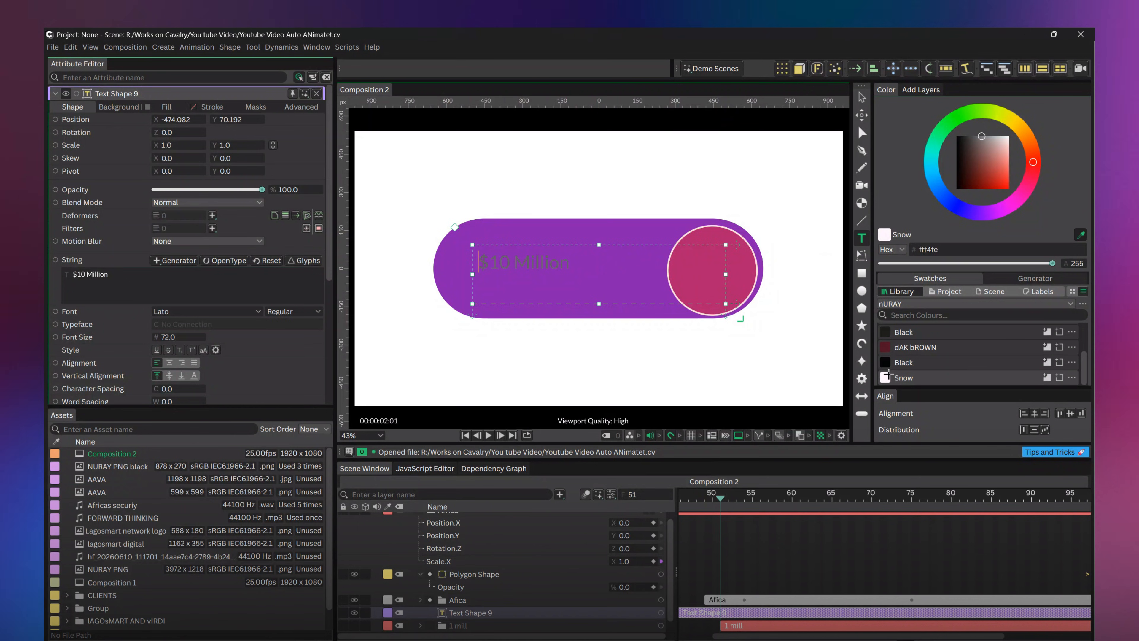
drag(578, 269, 462, 252)
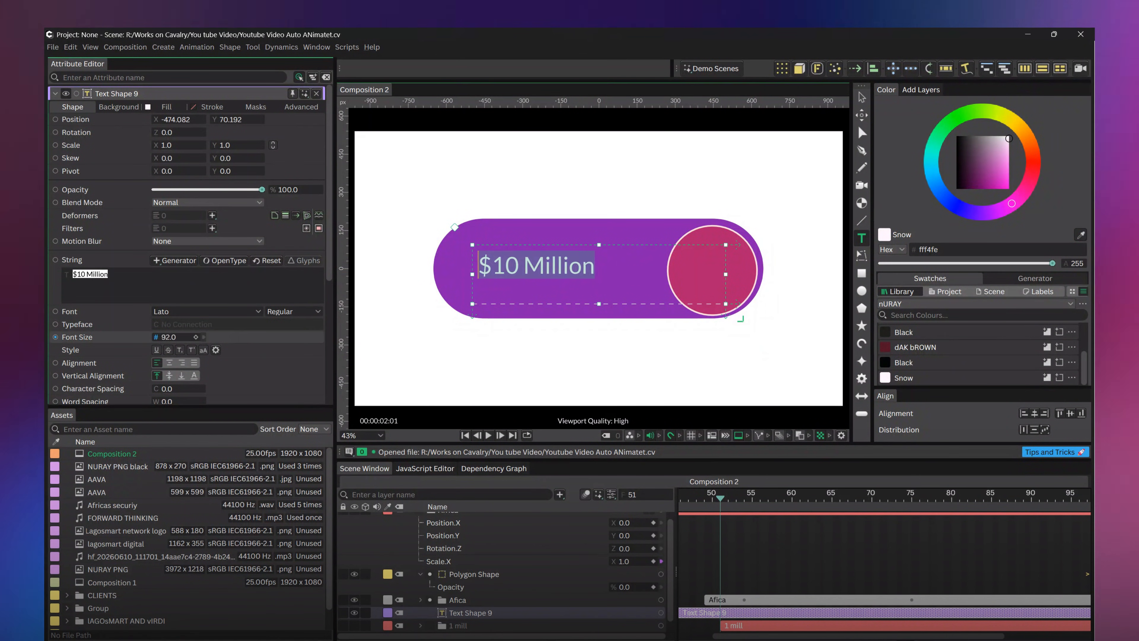
Set the text's font size to 145 and narrow its text box to end at the circle's edge
drag(168, 337, 193, 337)
drag(730, 275, 668, 270)
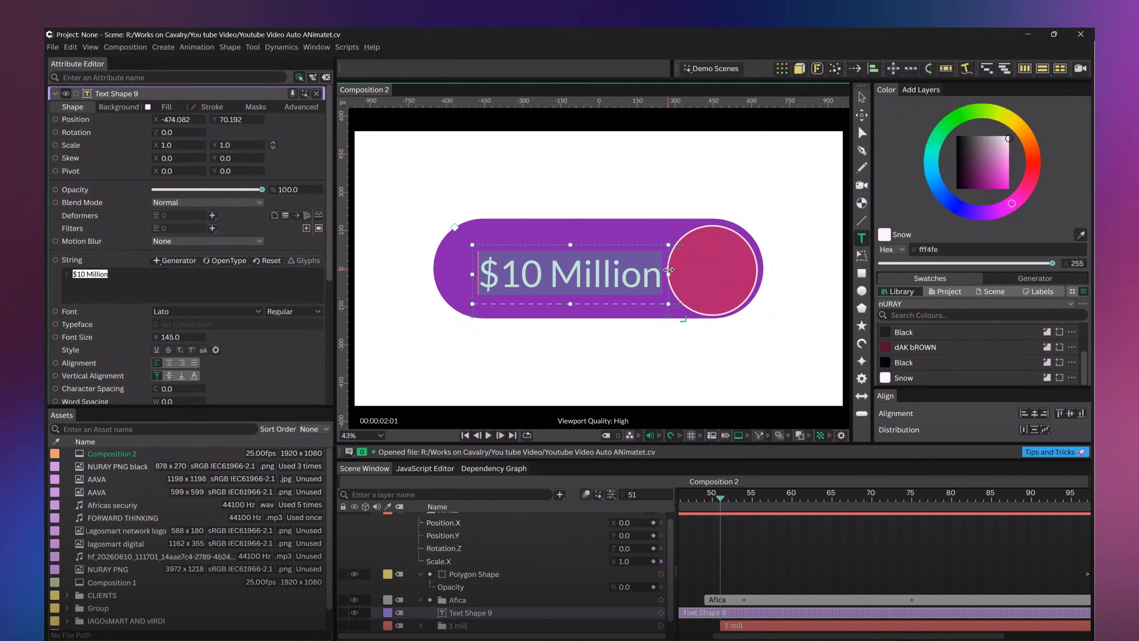
click(864, 100)
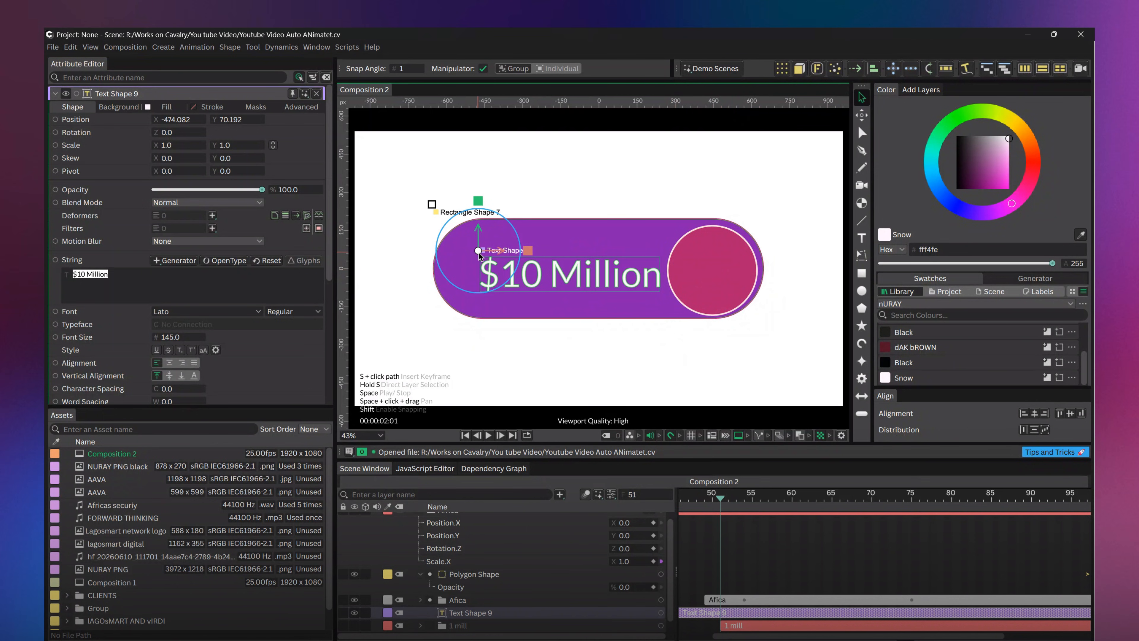
Set the $10 Million text to the Montserrat font in Bold
click(298, 312)
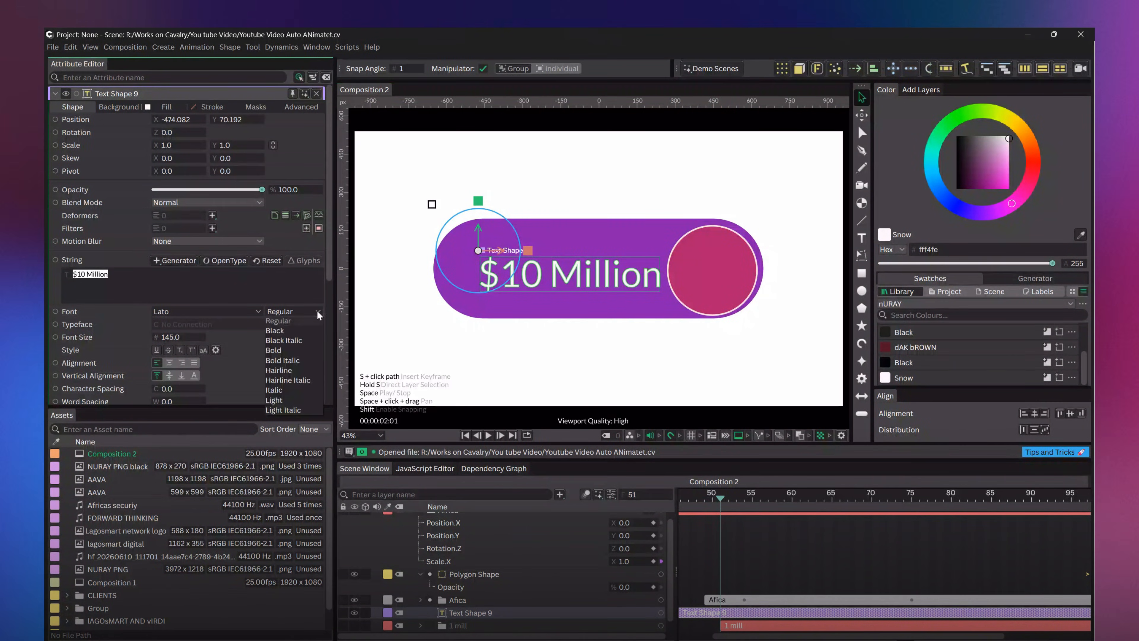
click(280, 351)
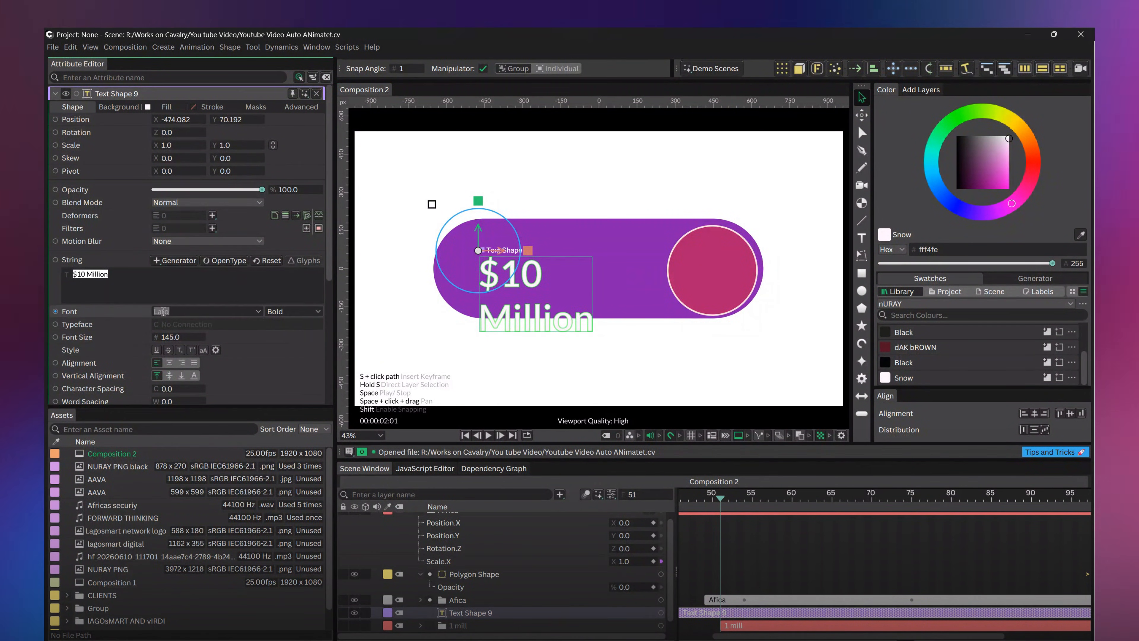
text(Mon)
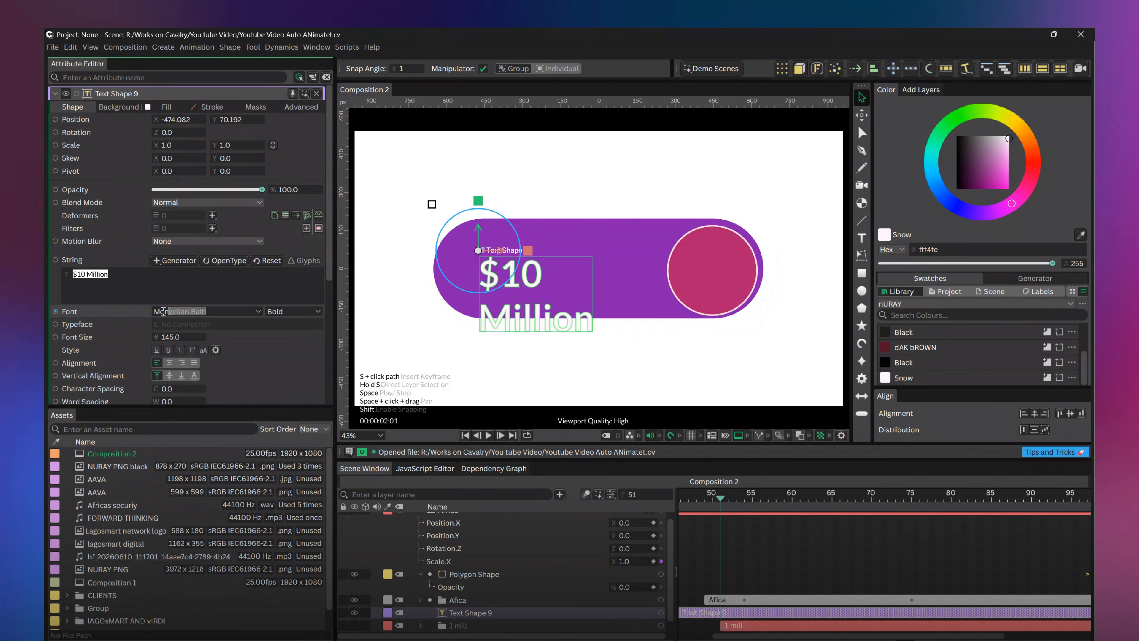
text(tserrat)
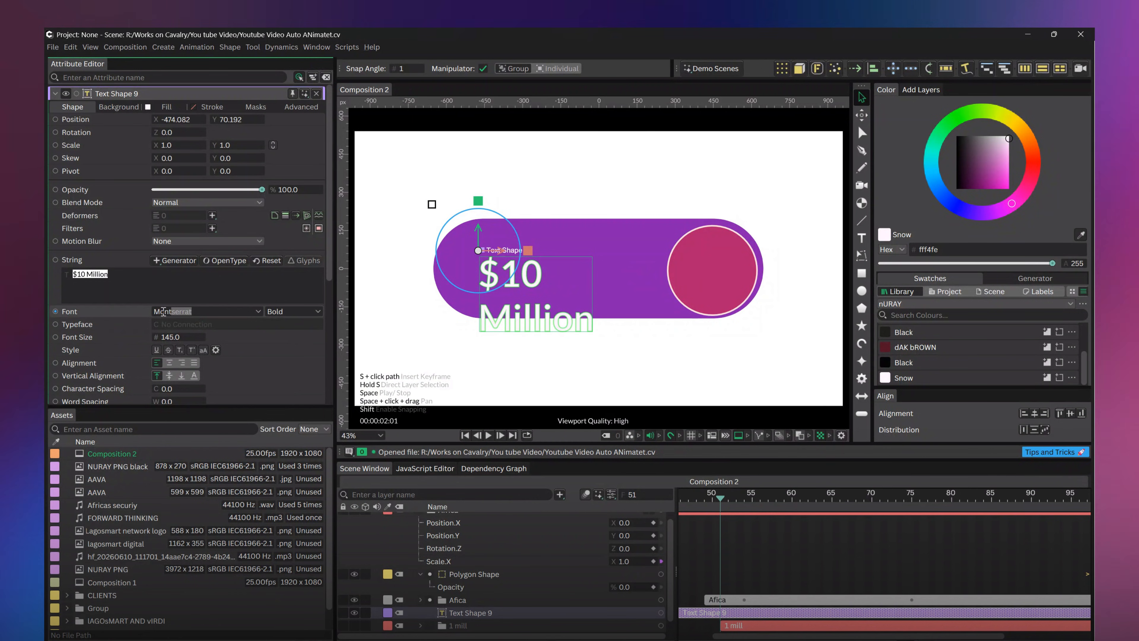
key(Return)
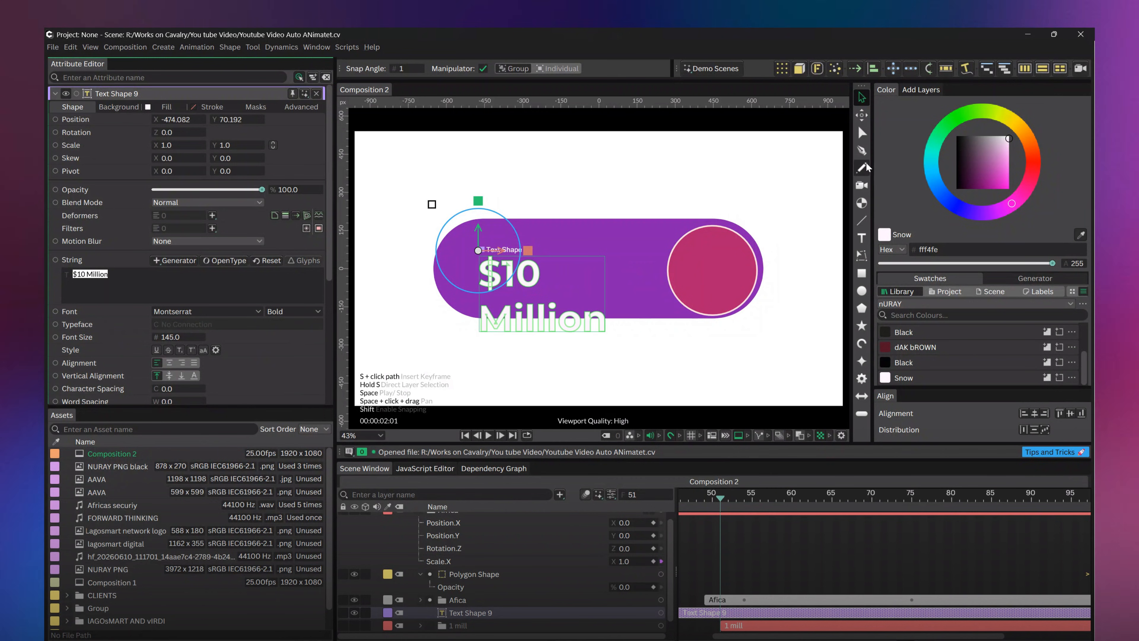
Widen the text box until $10 Million fits on a single line
click(861, 238)
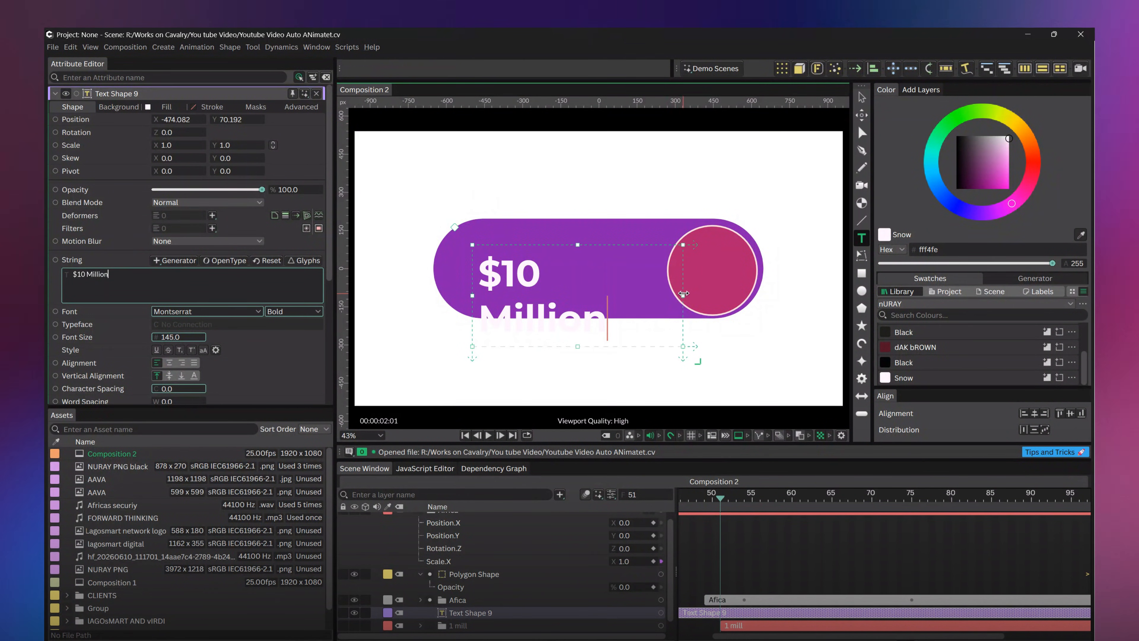
mouse_move(690, 292)
mouse_down()
mouse_move(678, 292)
mouse_move(687, 292)
mouse_up()
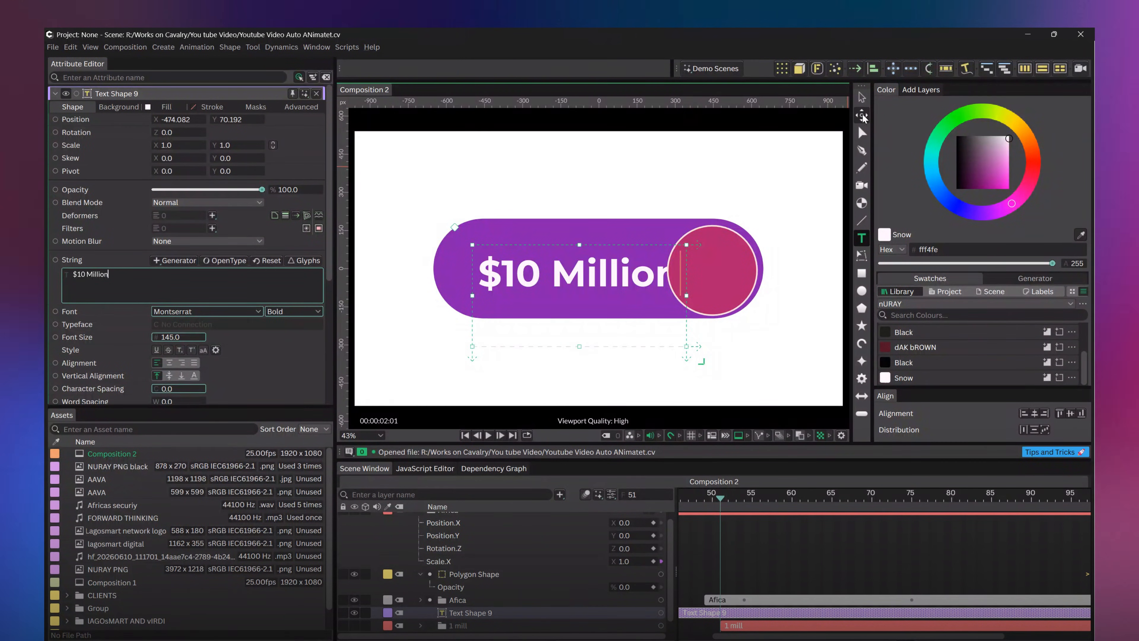
click(862, 116)
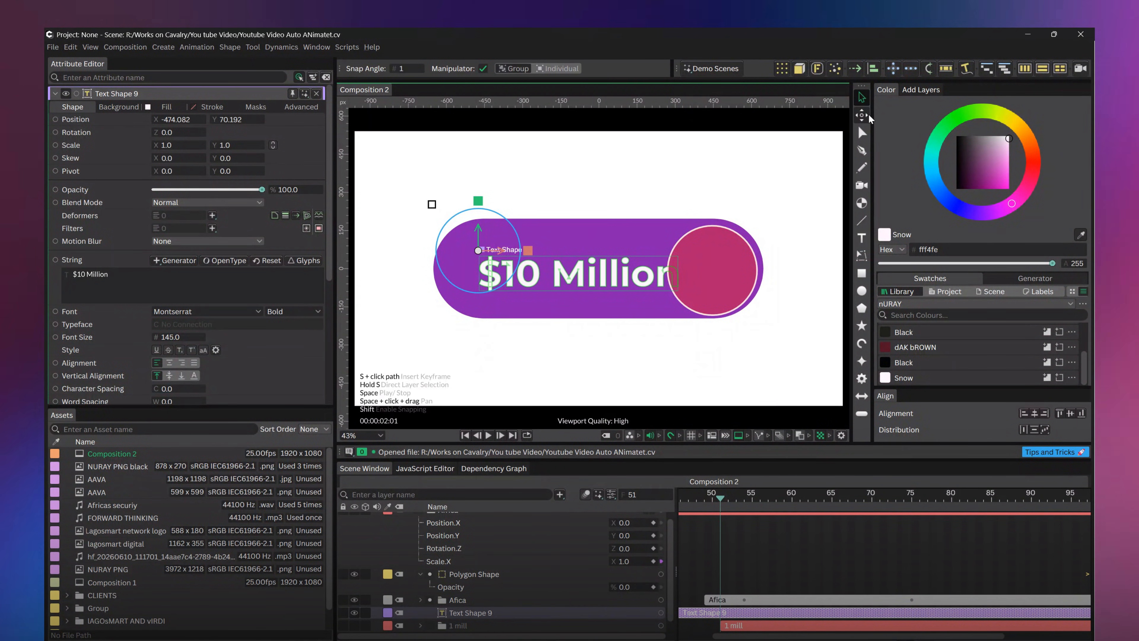
Move the text's pivot to the centre of the $10 Million lettering
click(866, 116)
drag(574, 277, 582, 276)
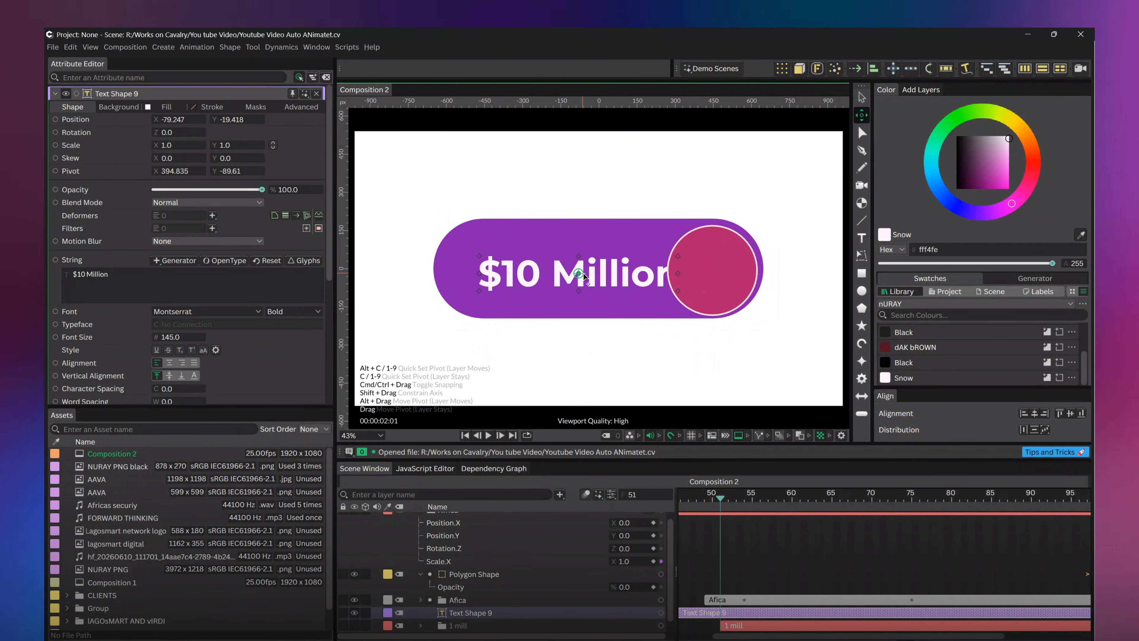
key(q)
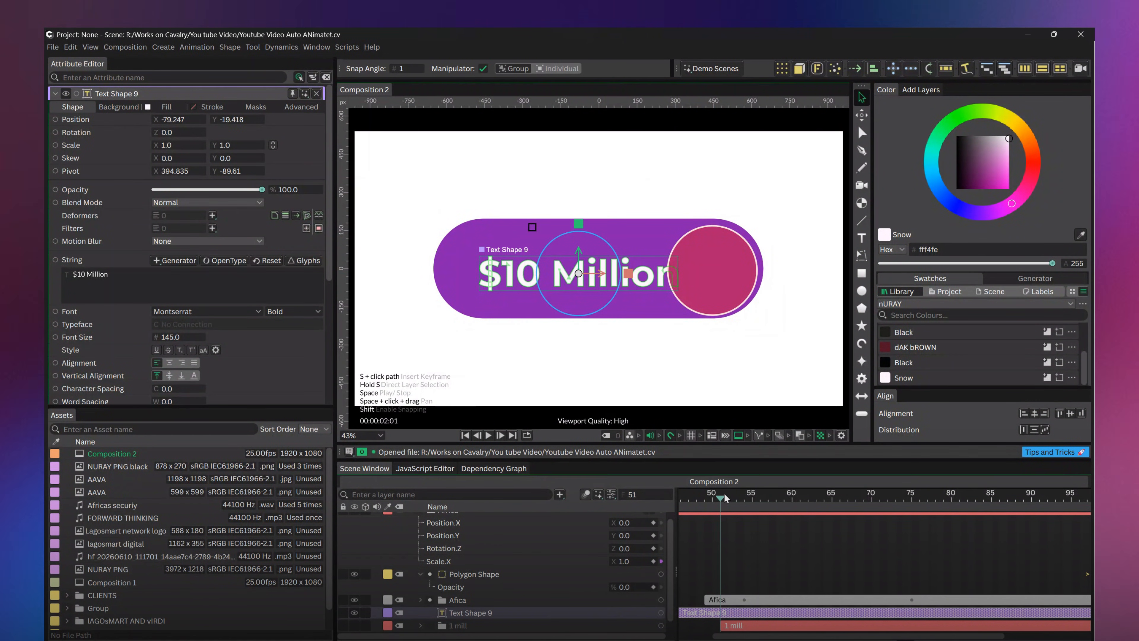
At frame 74, scale the text to about 0.872 and place it beside the circle at about X 172, Y 0
drag(731, 498, 903, 496)
drag(582, 271, 644, 270)
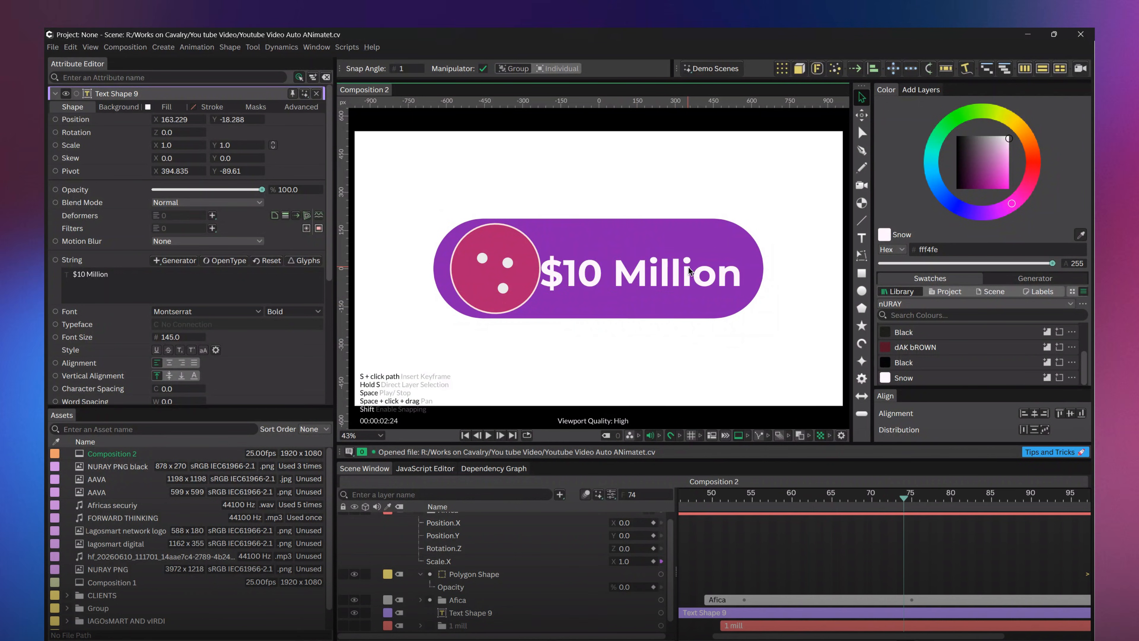
drag(690, 272, 642, 269)
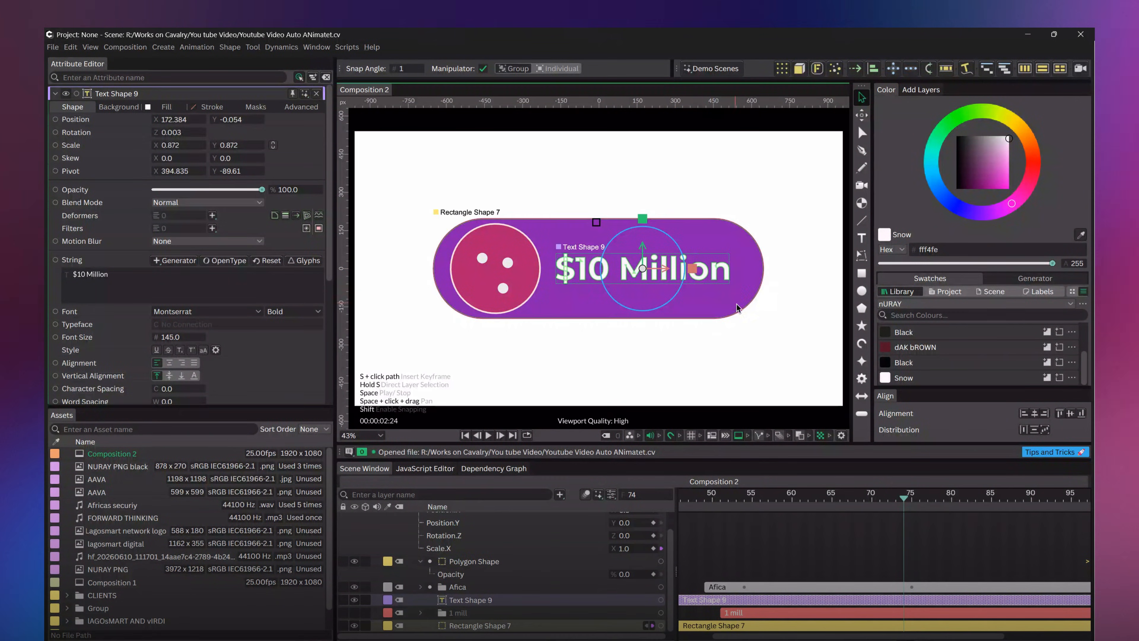
click(753, 314)
Rename the new text layer as "10 mil"
right_click(488, 600)
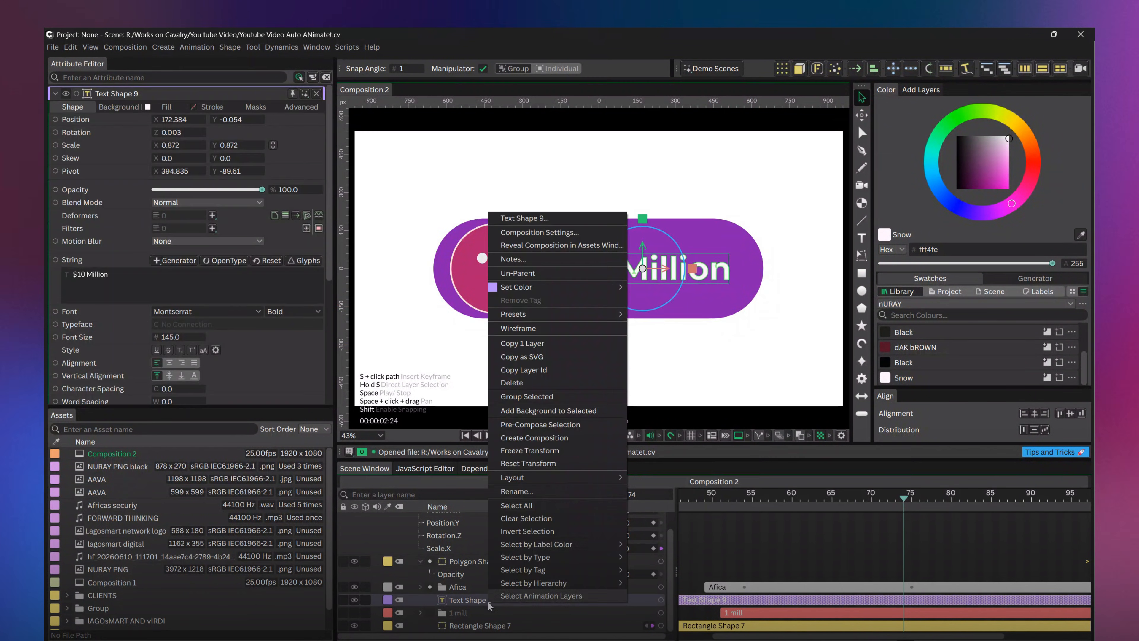
click(516, 491)
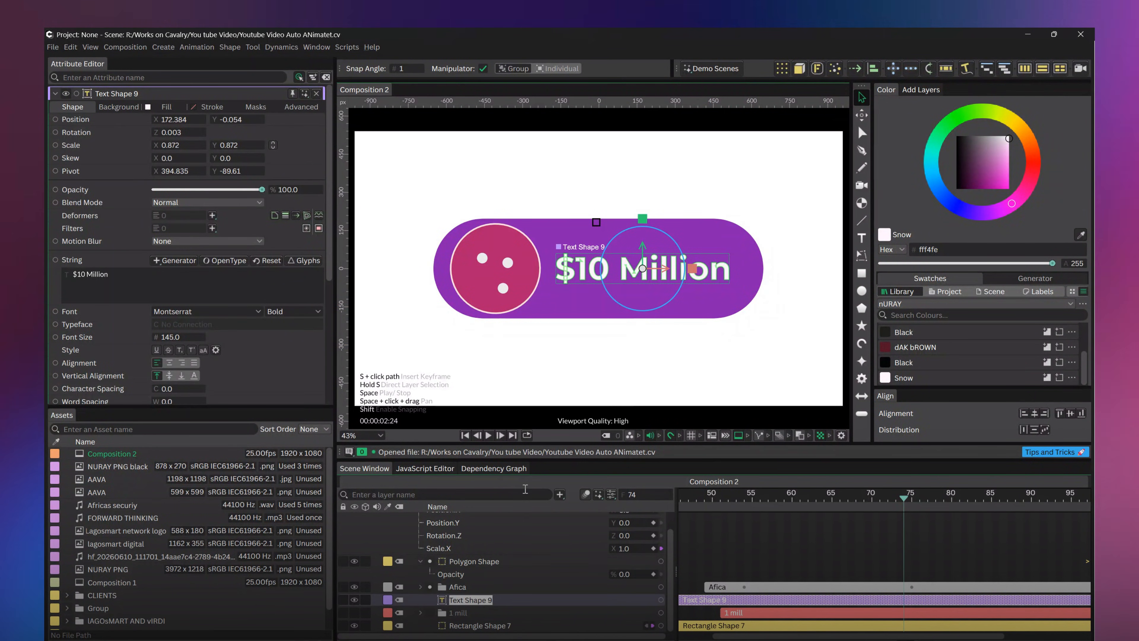
text(10)
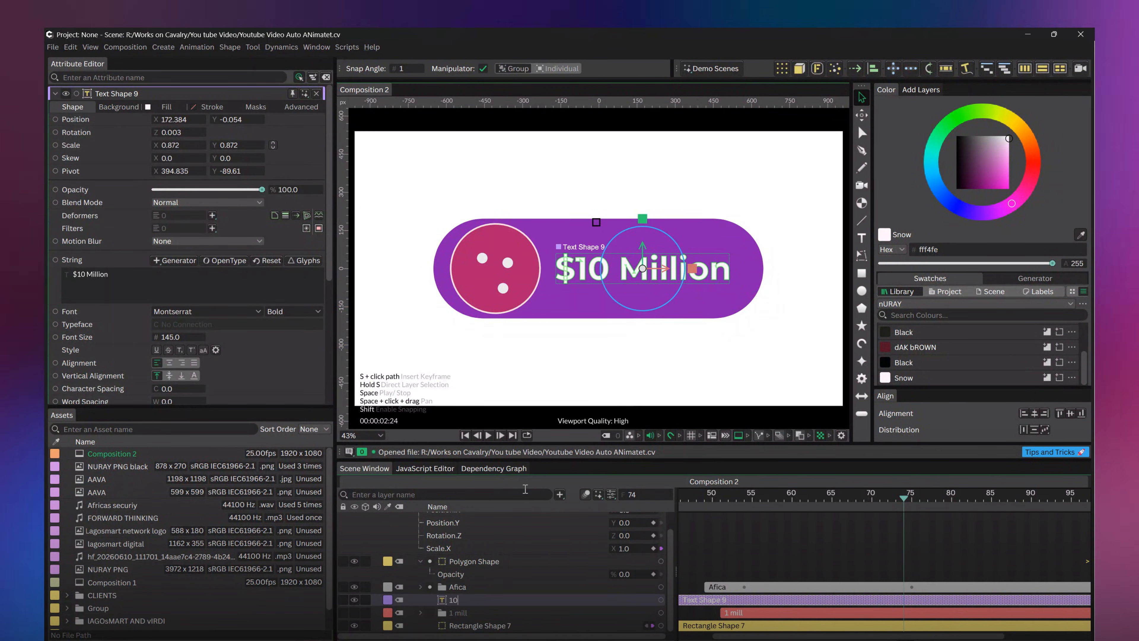
text( mil)
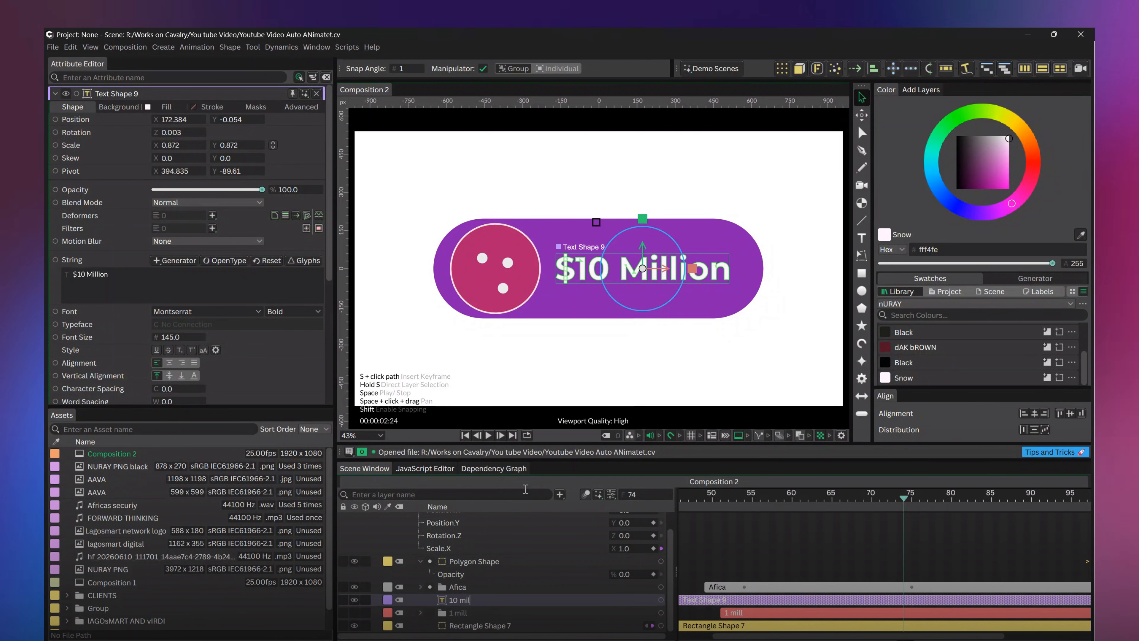
key(Return)
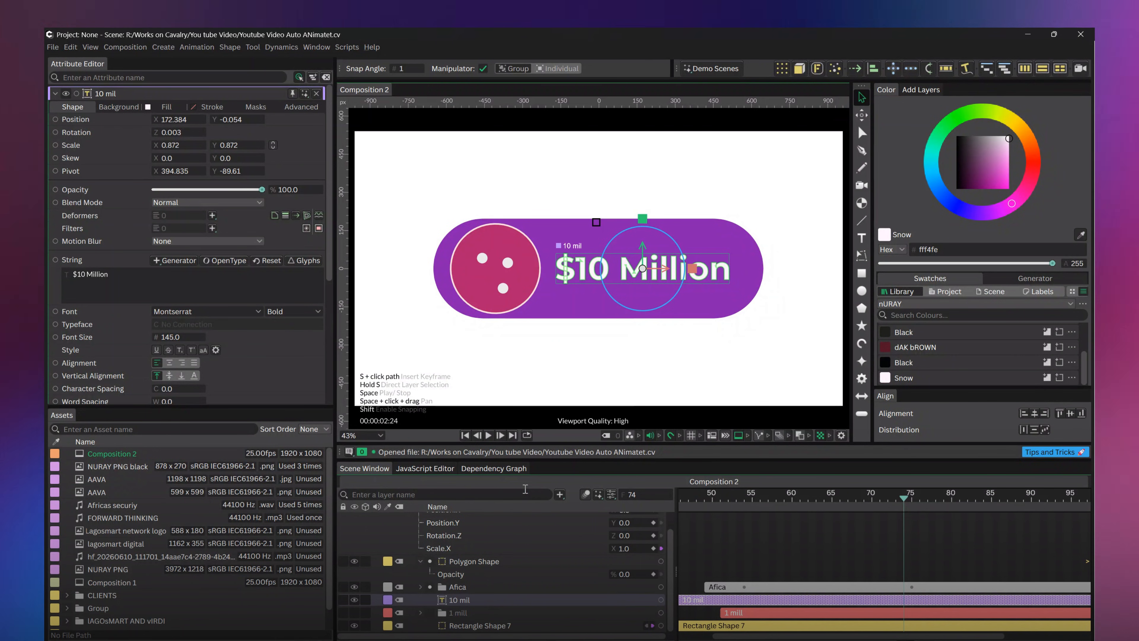
Make the 10 mil layer start at frame 75 and apply Auto-Animate to it
key(ctrl+z)
drag(823, 599, 874, 599)
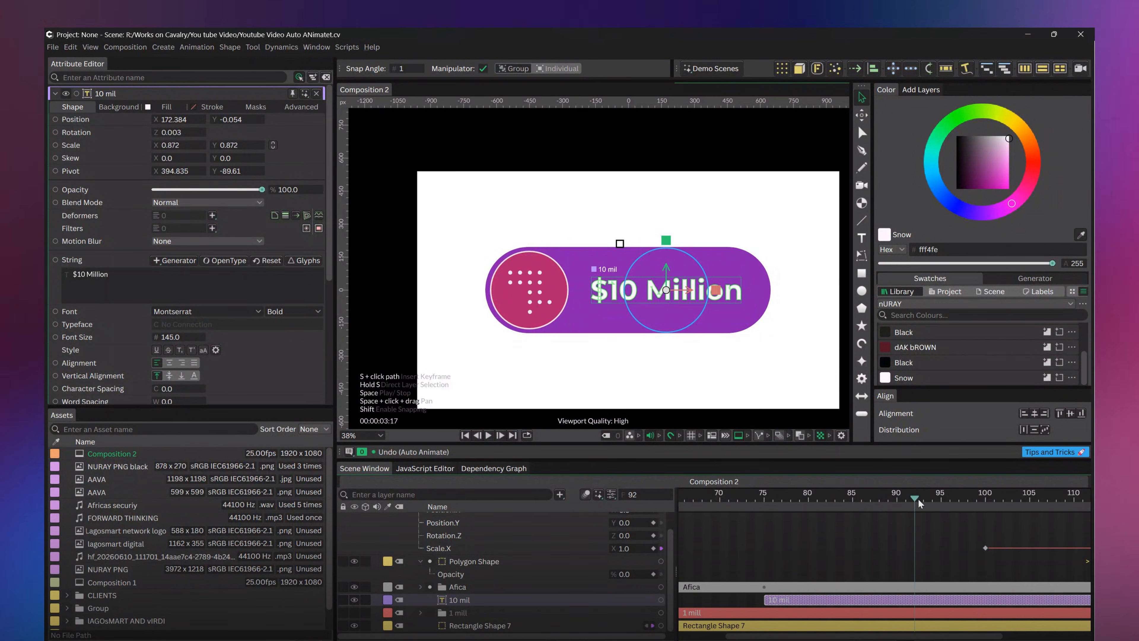
drag(919, 498, 768, 506)
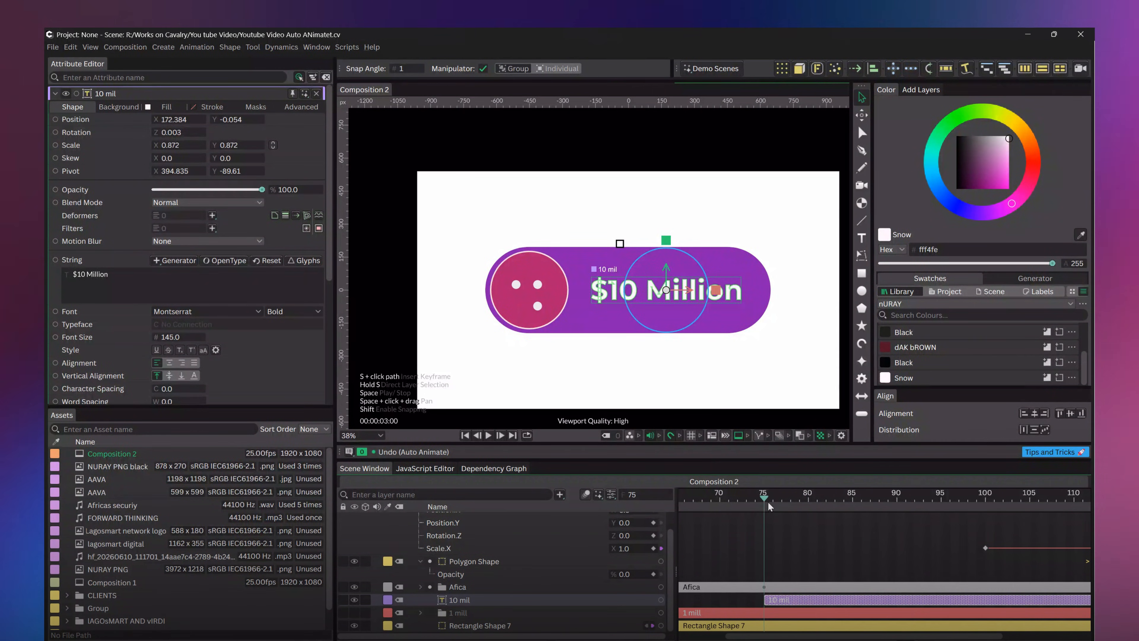
click(856, 68)
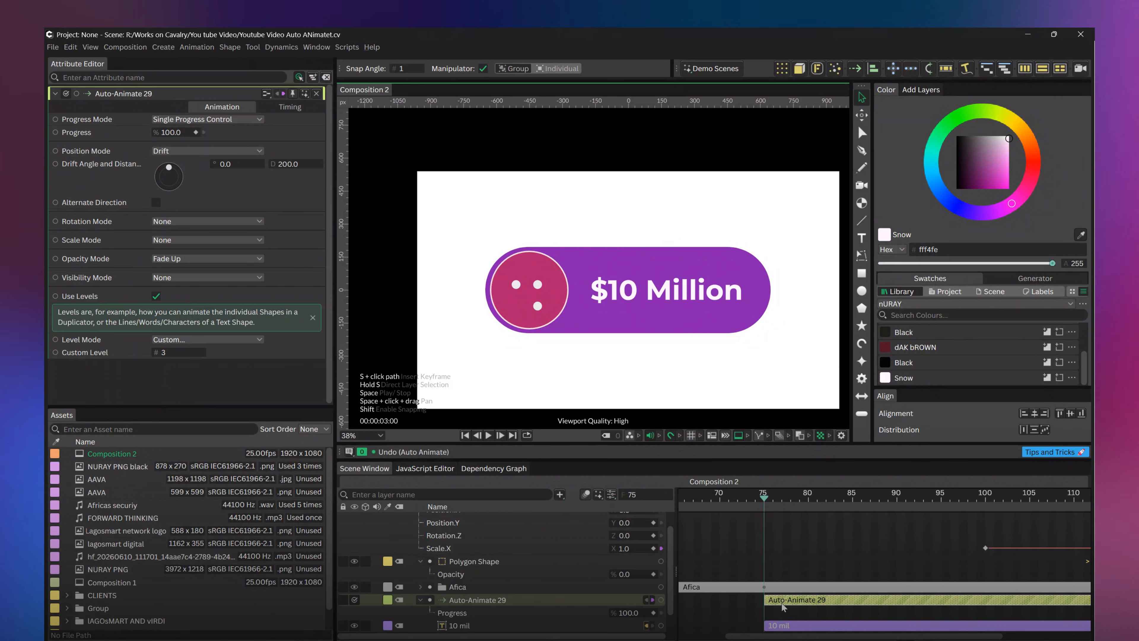
Play the composition from around frame 70 to preview the 10 mil text animation
scroll(783, 606, down, 1)
mouse_move(740, 497)
mouse_down()
mouse_move(754, 499)
mouse_move(729, 498)
mouse_up()
key(space)
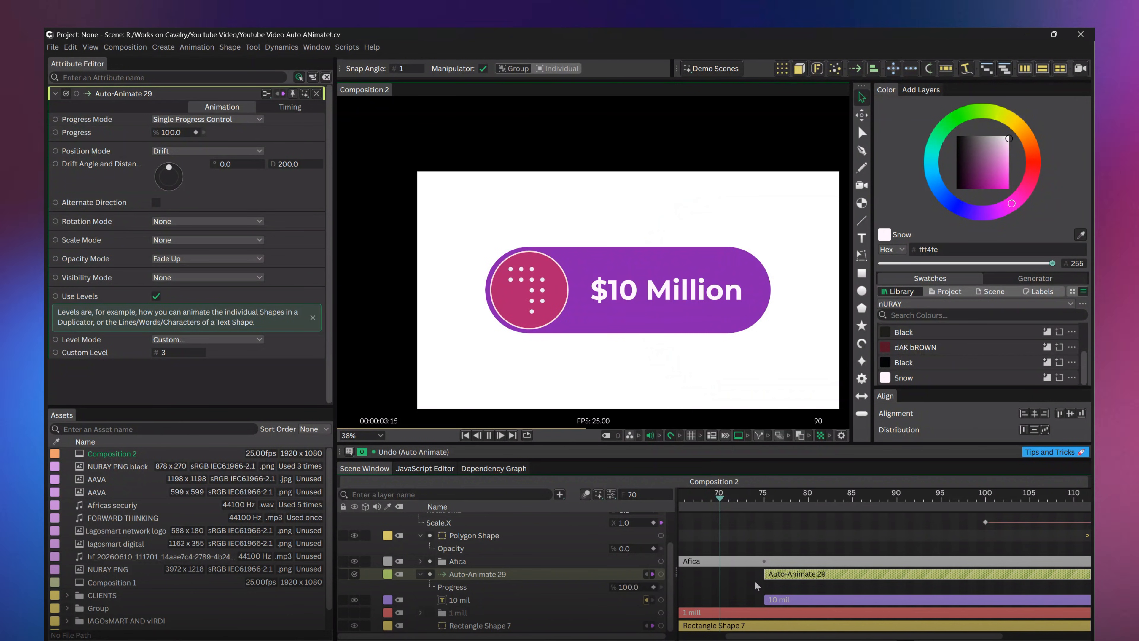
Shift both Auto-Animate Progress keyframes so the first sits at the start of the 10 mil layer, near frame 75
scroll(755, 581, down, 10)
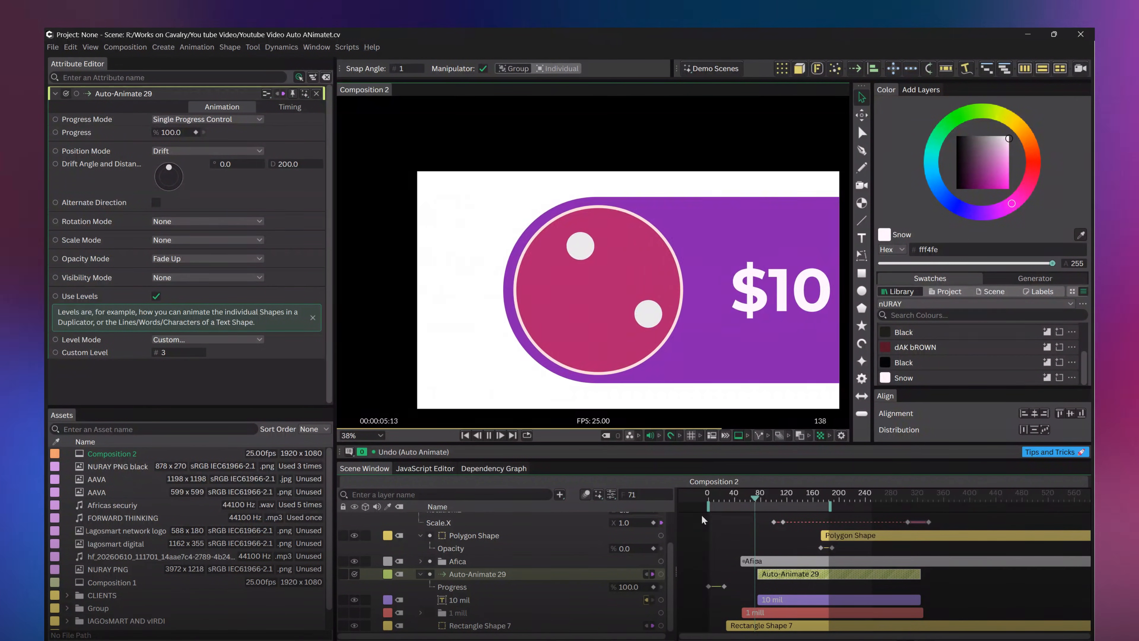
click(707, 495)
drag(705, 493, 709, 494)
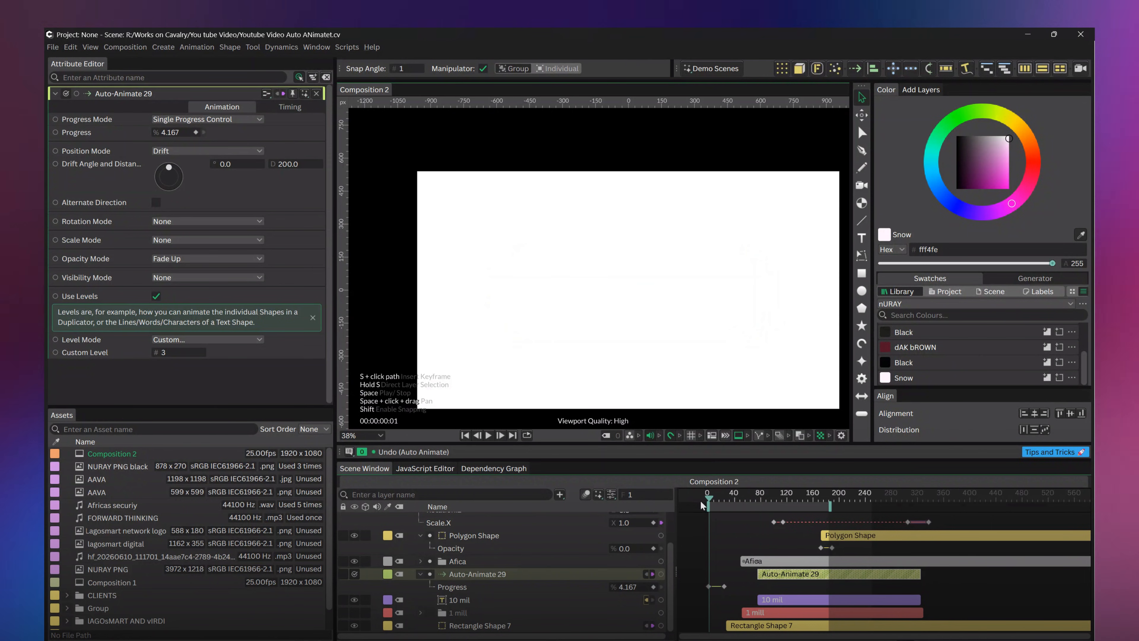
click(707, 586)
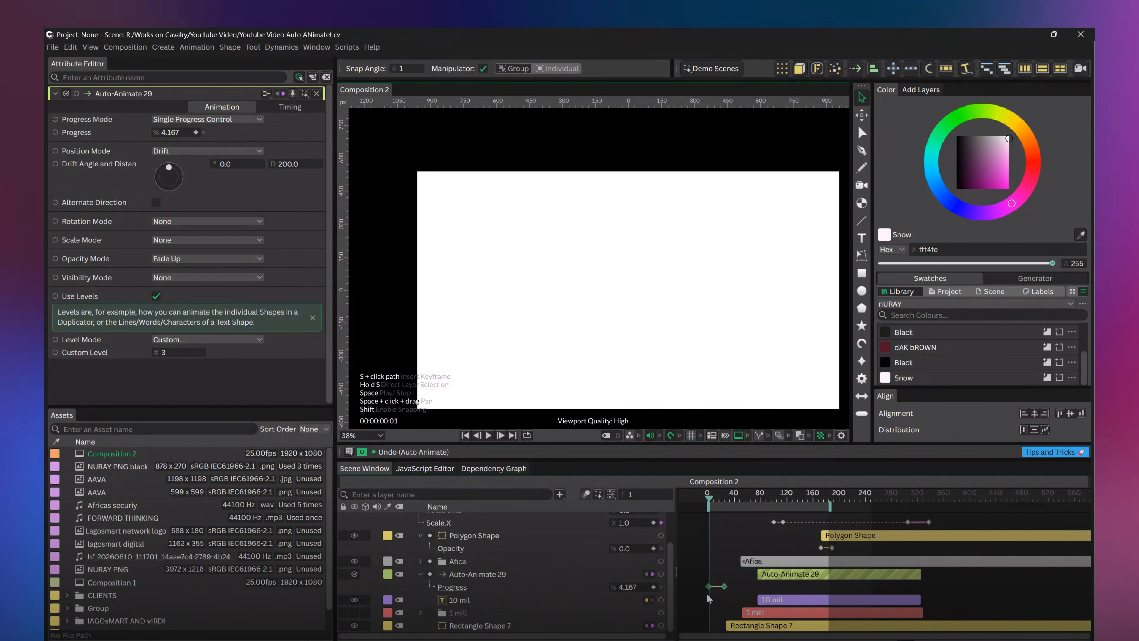
drag(724, 587, 763, 586)
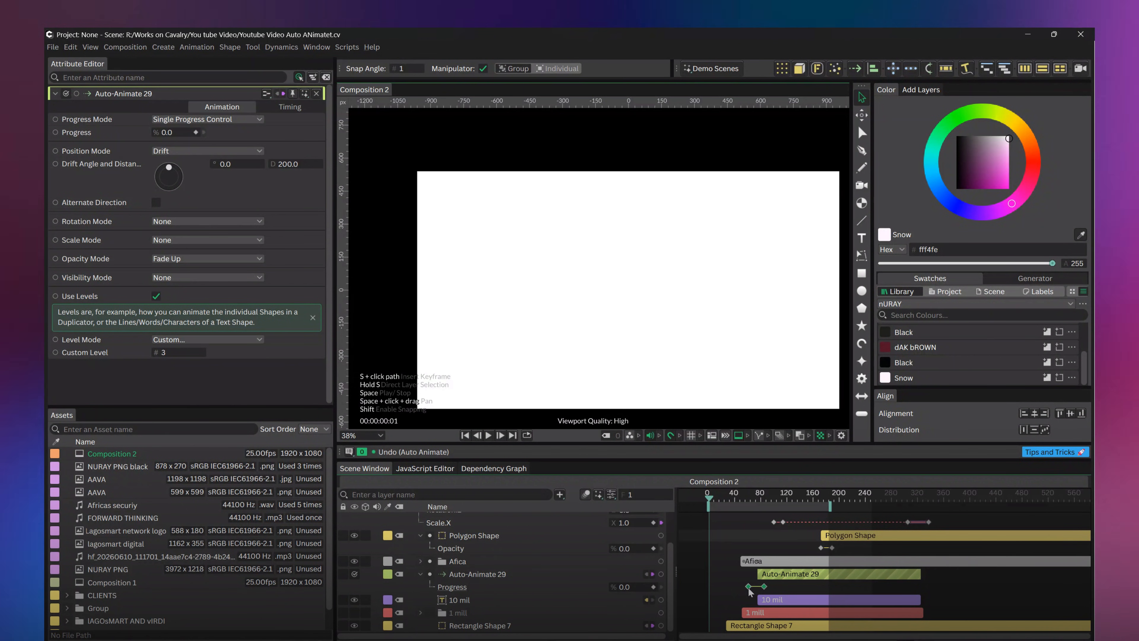
drag(768, 588, 780, 585)
drag(781, 584, 760, 585)
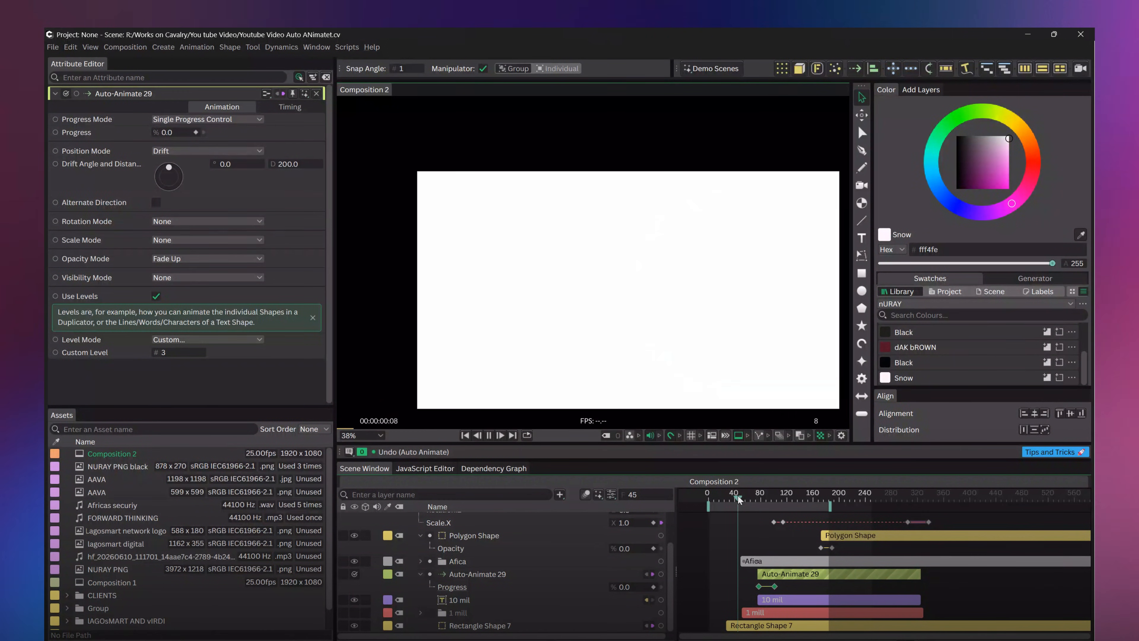
Review the 10 mil text animation between about frames 45 and 110
drag(739, 499, 747, 504)
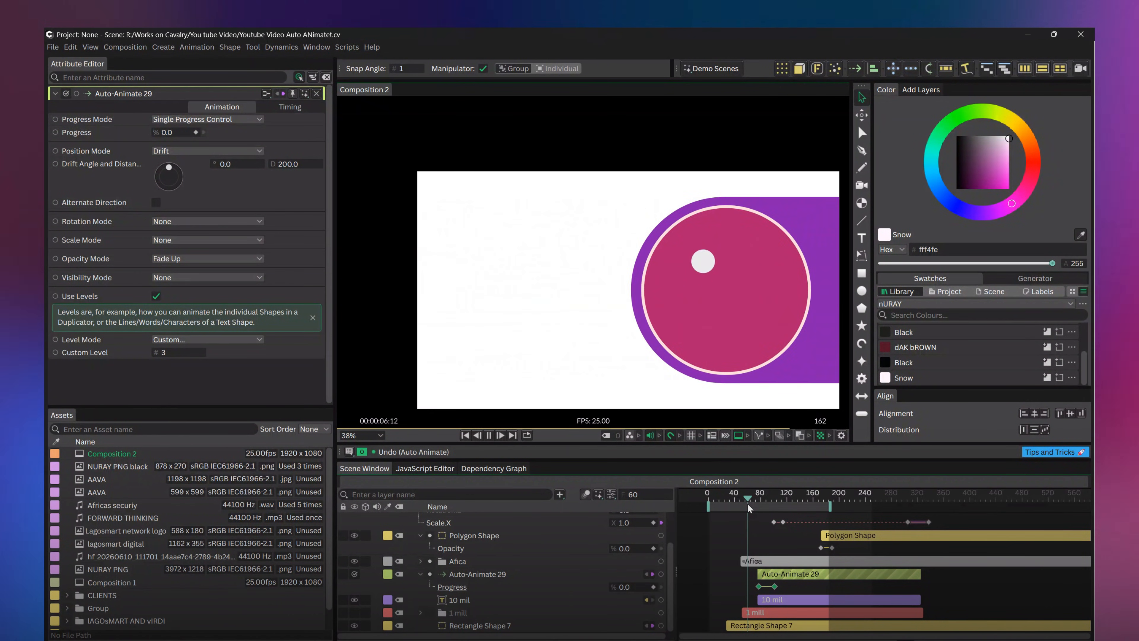
click(780, 499)
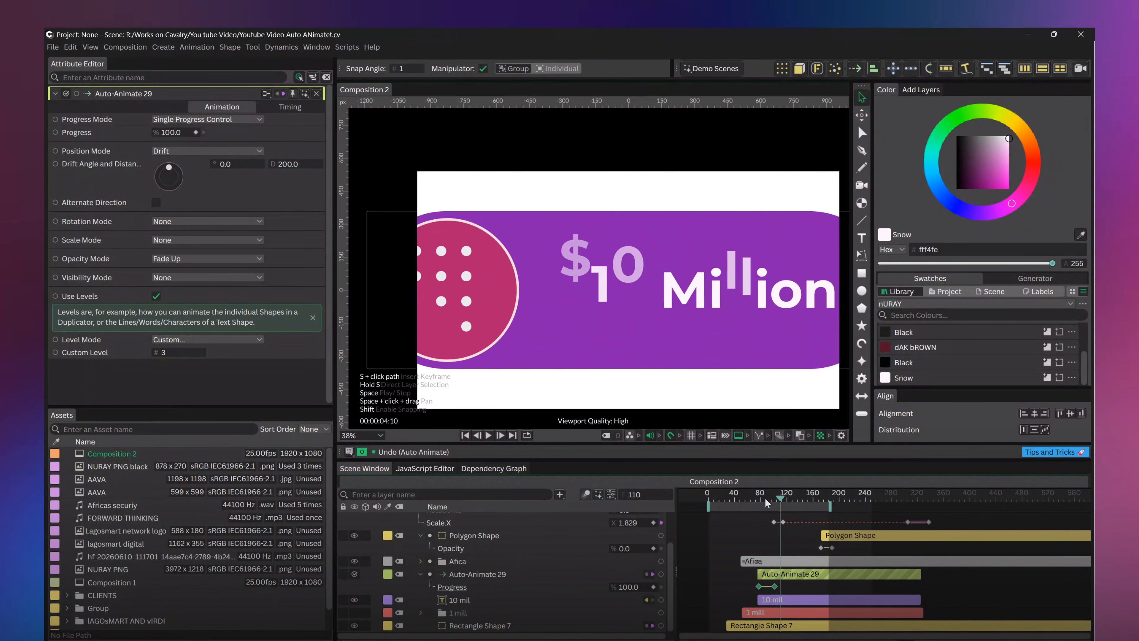
drag(780, 498, 768, 498)
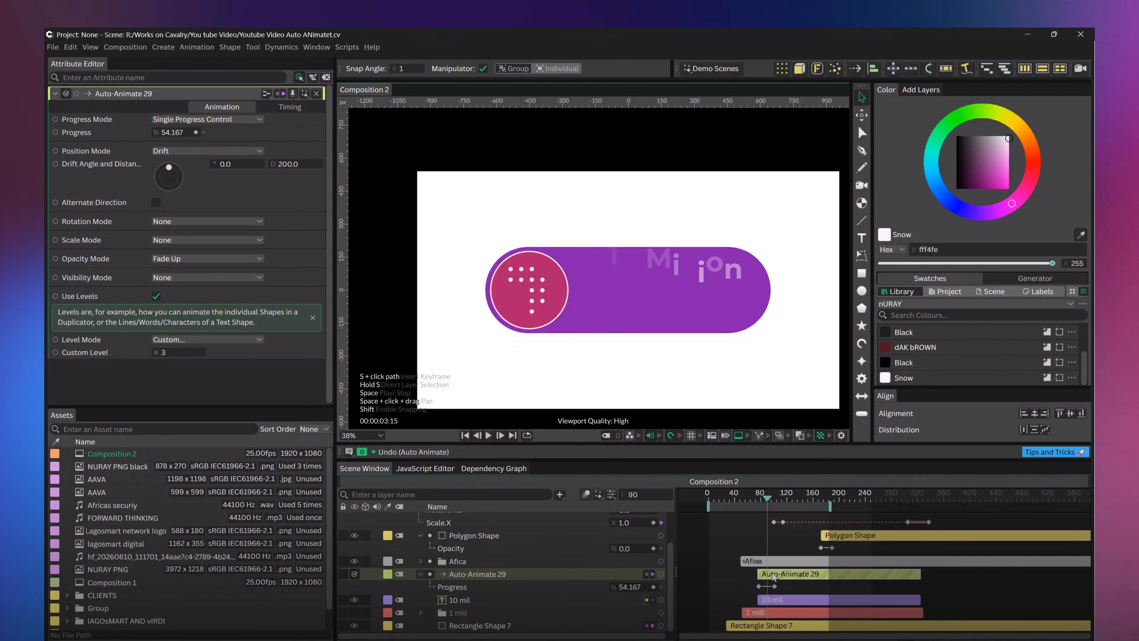
Set the Drift angle of the 10 mil layer's Auto-Animate to 270 degrees
drag(171, 167, 188, 172)
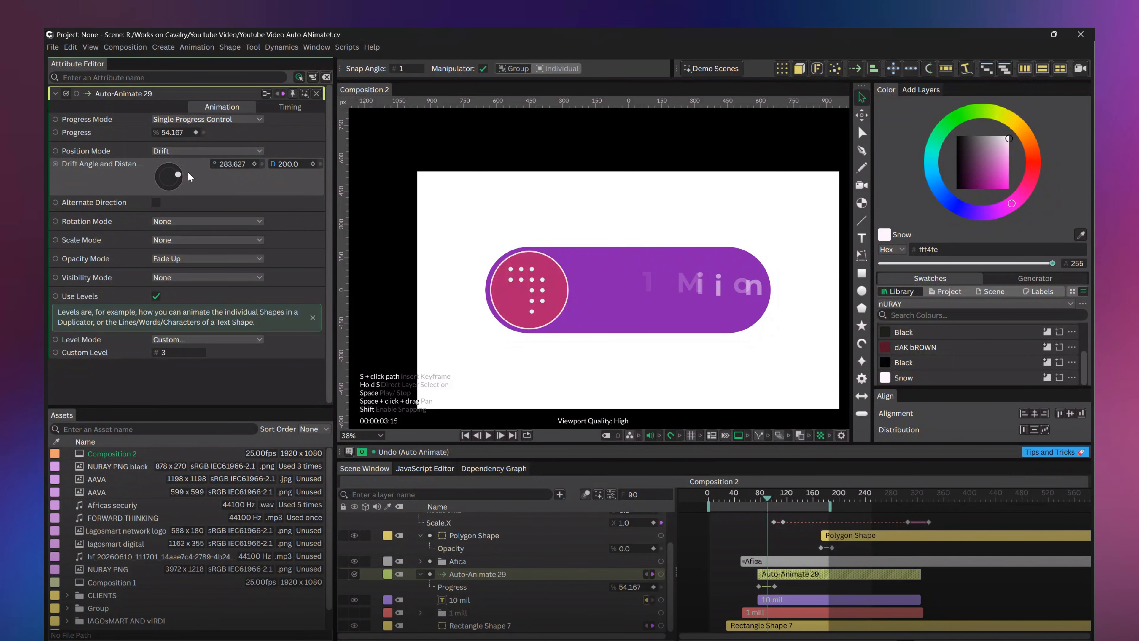
drag(187, 172, 189, 174)
click(231, 165)
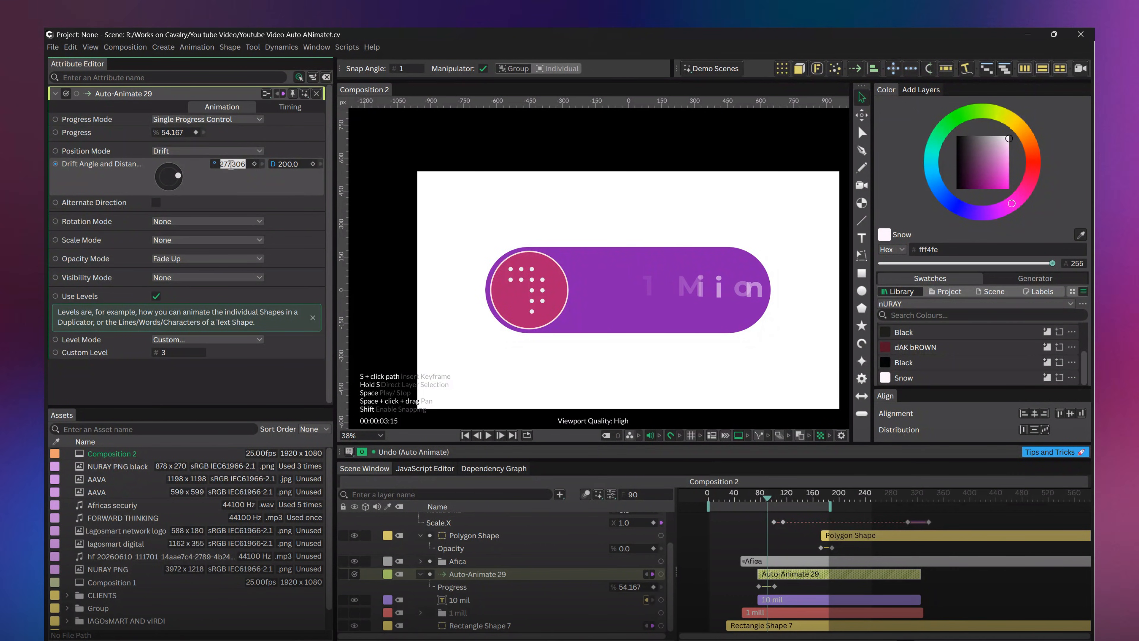
text(270)
key(Return)
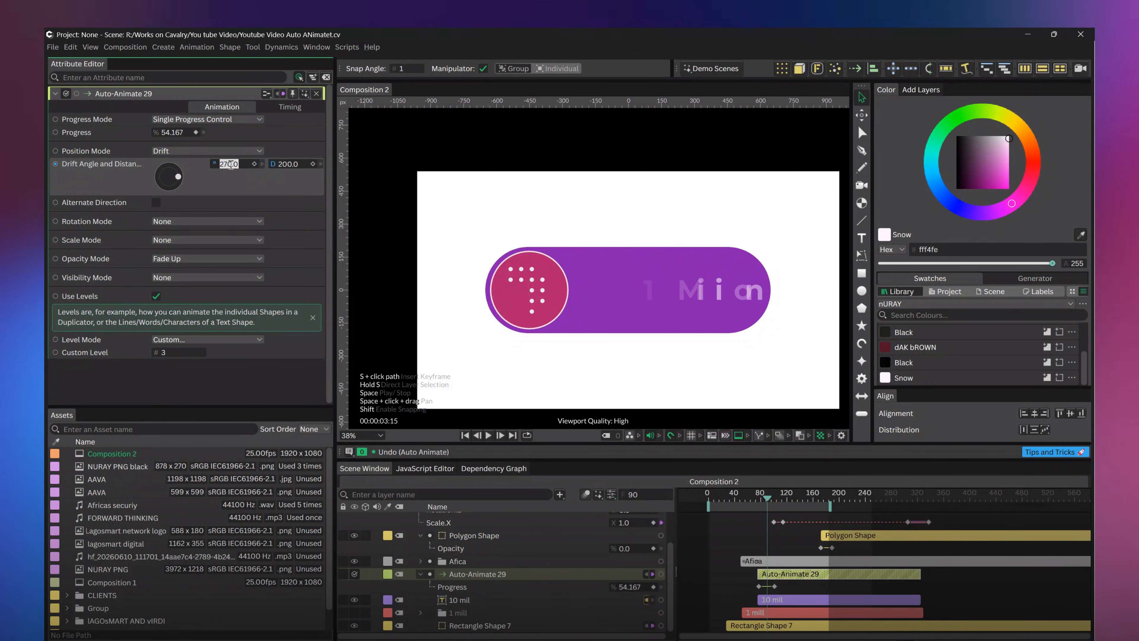
Reduce the Auto-Animate drift distance to 53 and check the text's entrance around frame 82
click(286, 165)
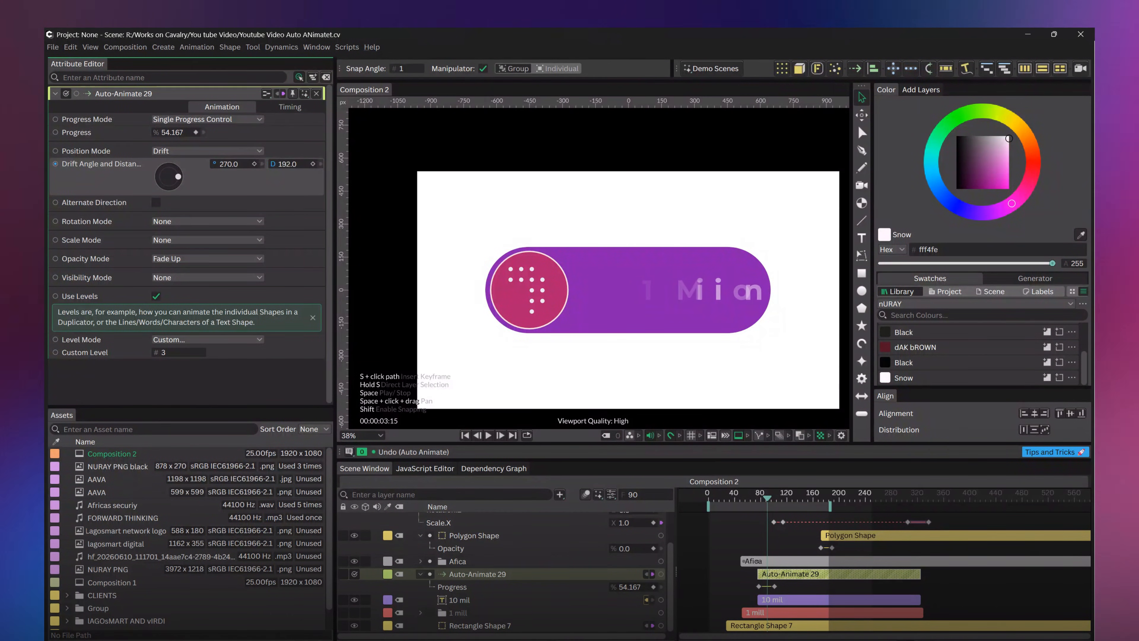
drag(286, 165, 256, 165)
click(758, 494)
mouse_move(759, 498)
mouse_down()
mouse_move(798, 497)
mouse_move(737, 500)
mouse_move(787, 500)
mouse_move(762, 499)
mouse_up()
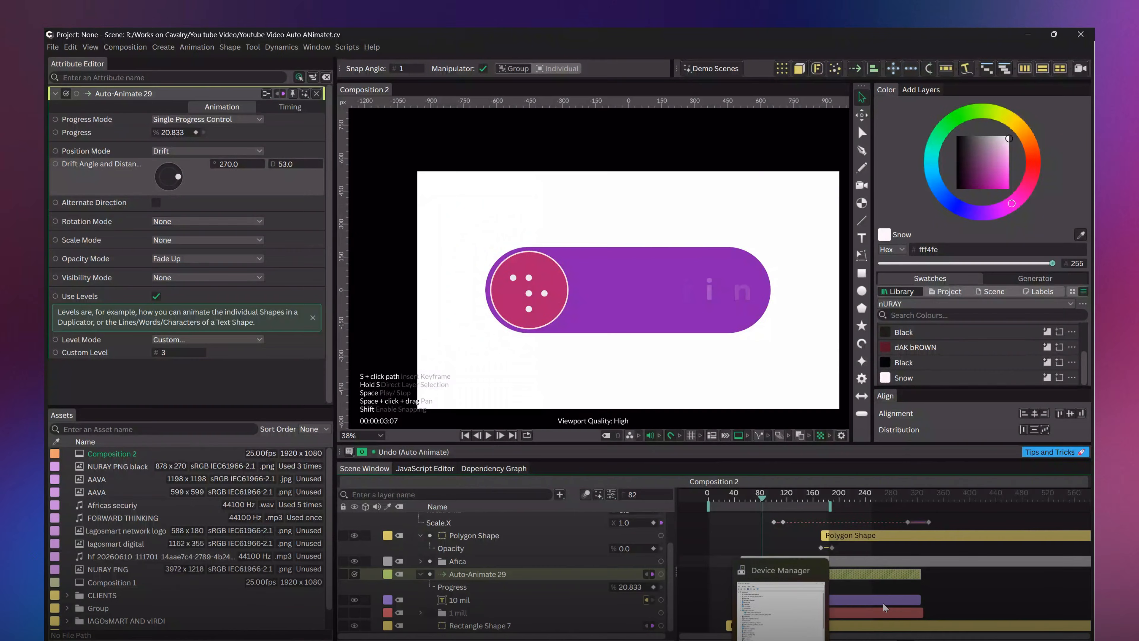
Shift the 10 mil and Auto-Animate layers earlier together so both start level with the 1 mil layer
click(866, 599)
shift+click(790, 578)
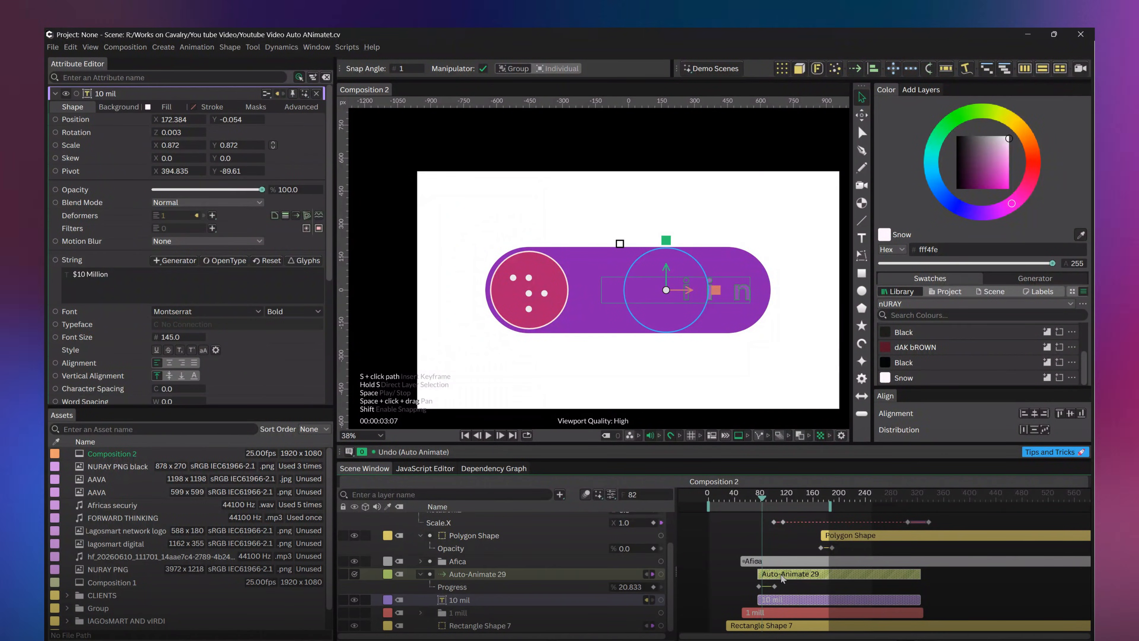
drag(790, 578, 774, 576)
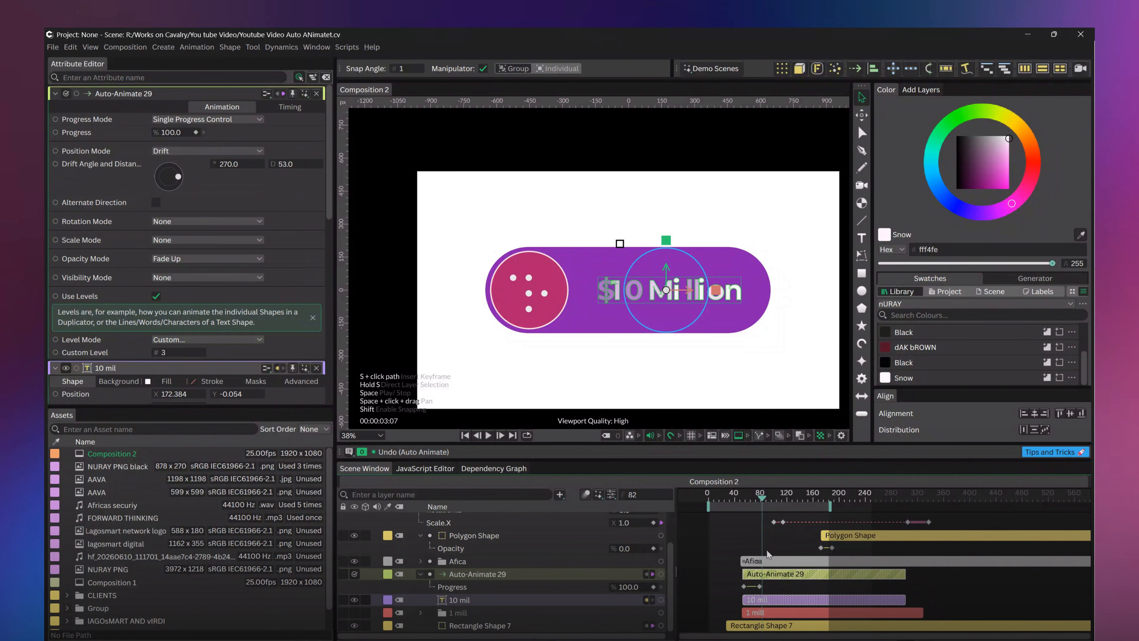
Preview the retimed 10 mil text entrance up to about frame 100
click(749, 498)
key(space)
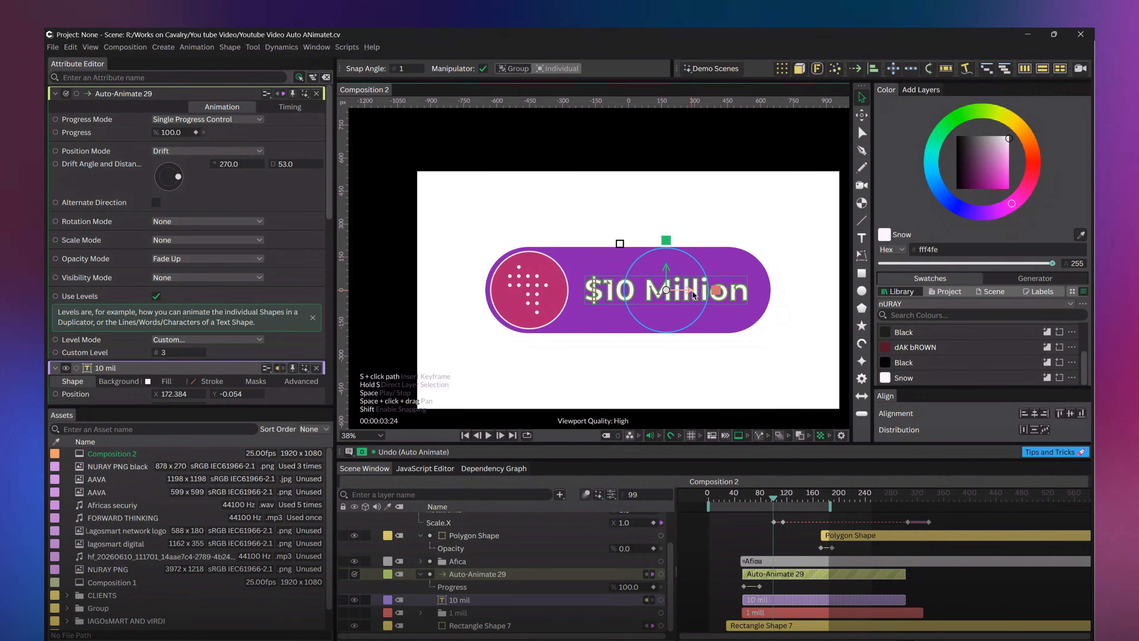
click(737, 493)
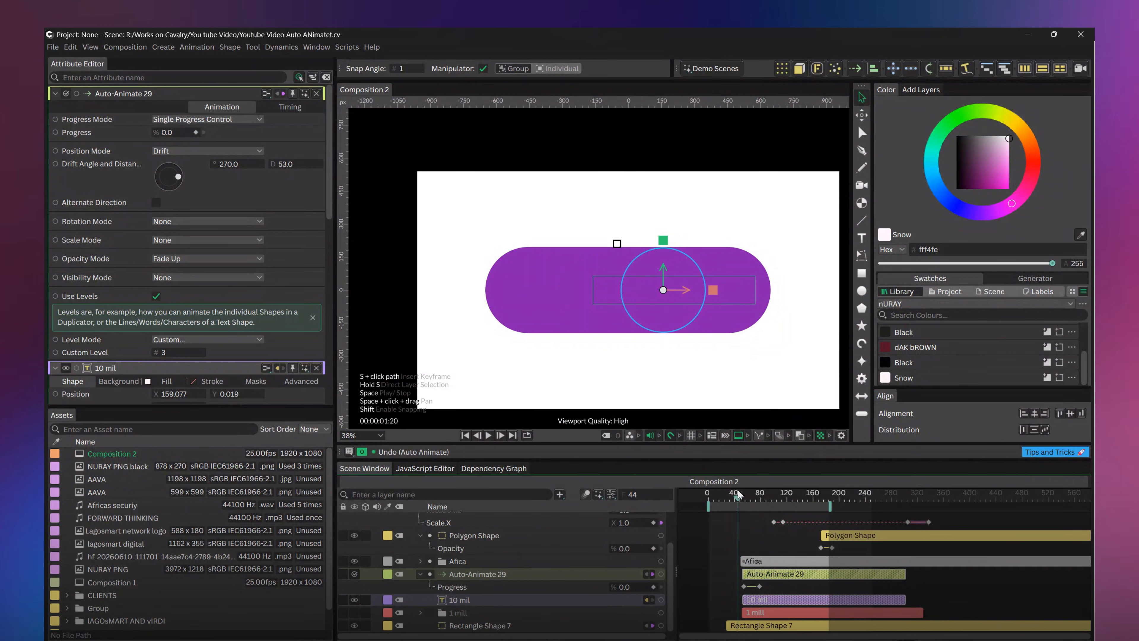
drag(747, 493, 775, 502)
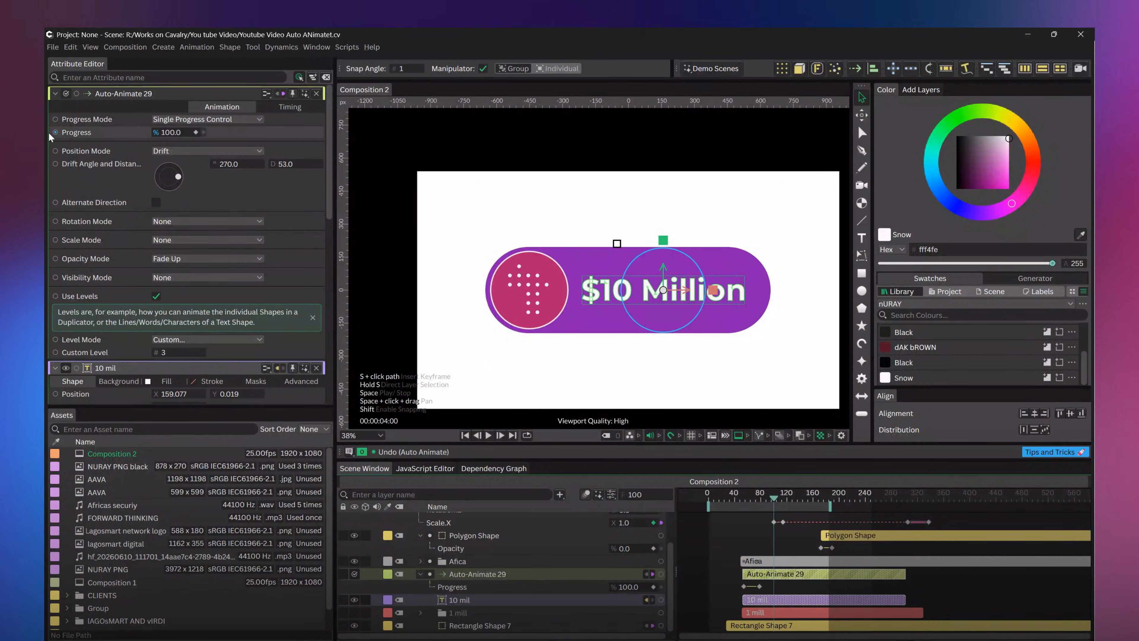
Set the Auto-Animate Level Mode to Text (Words) and preview the word-by-word entrance
scroll(180, 329, down, 1)
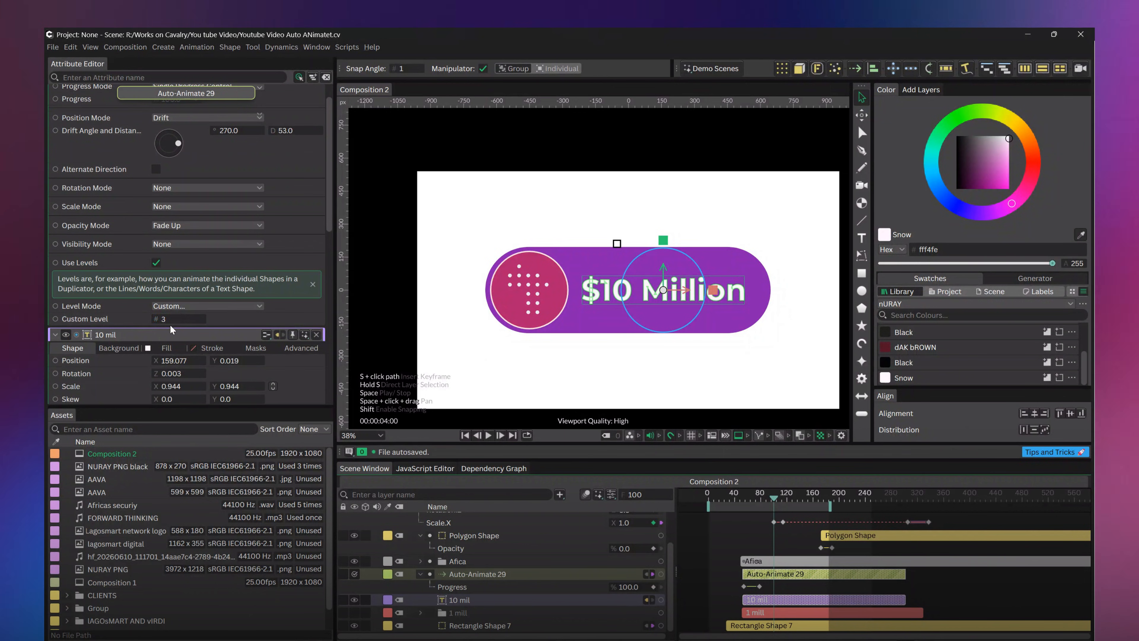
click(229, 307)
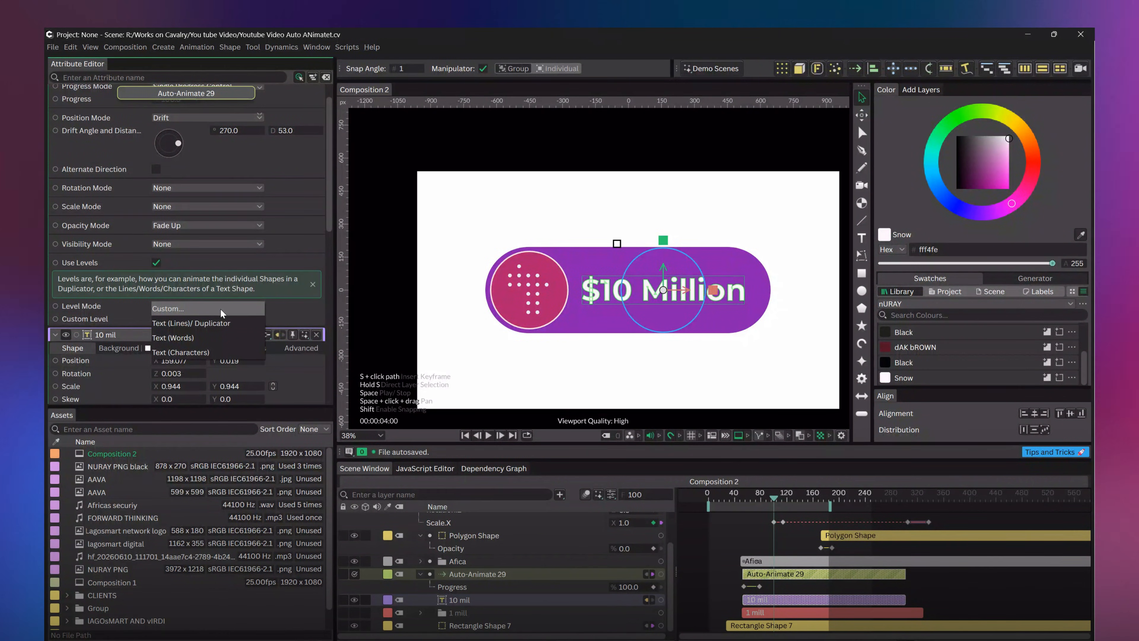
click(173, 337)
key(space)
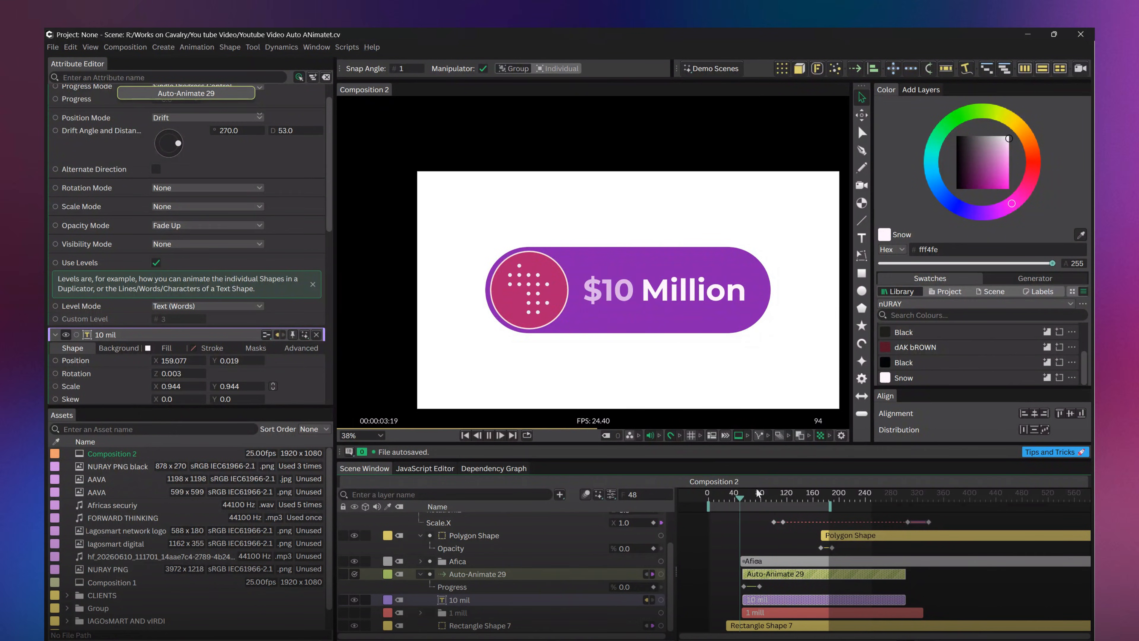
key(space)
drag(786, 501, 757, 503)
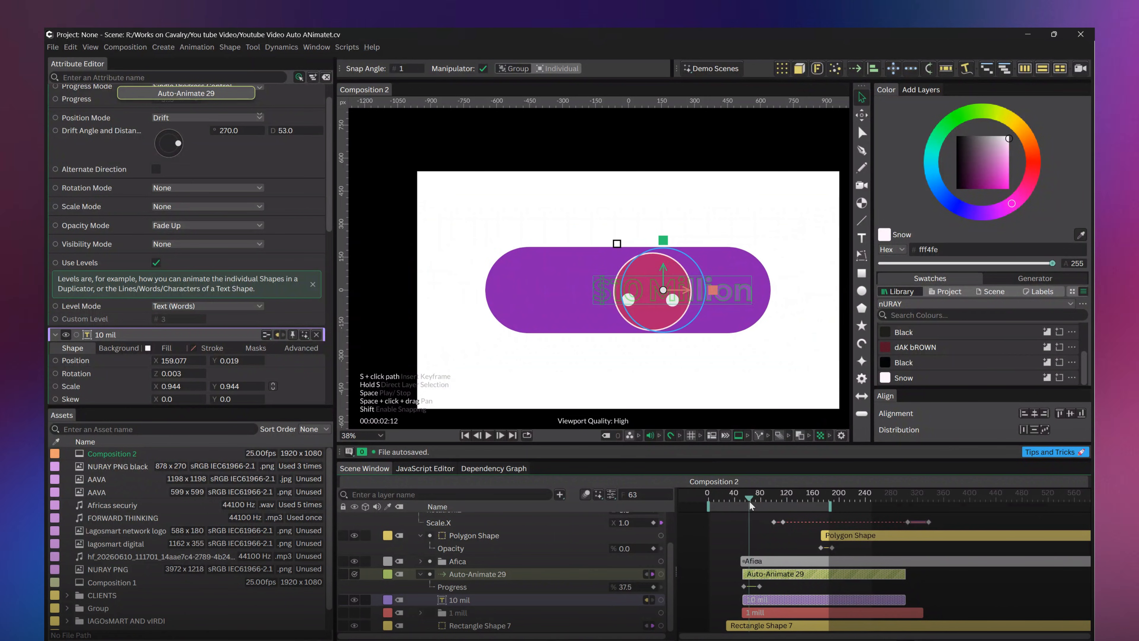
drag(742, 508, 766, 523)
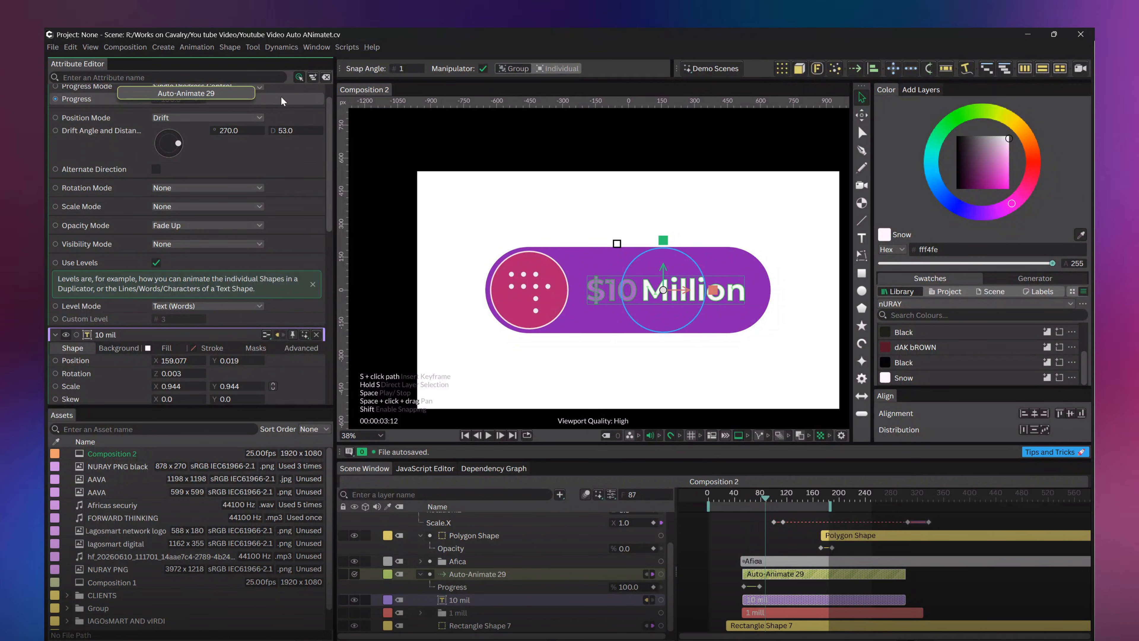
Set the Animation Time Offset of Auto-Animate to -5 and play the composition from around frame 40
scroll(271, 114, up, 1)
click(281, 108)
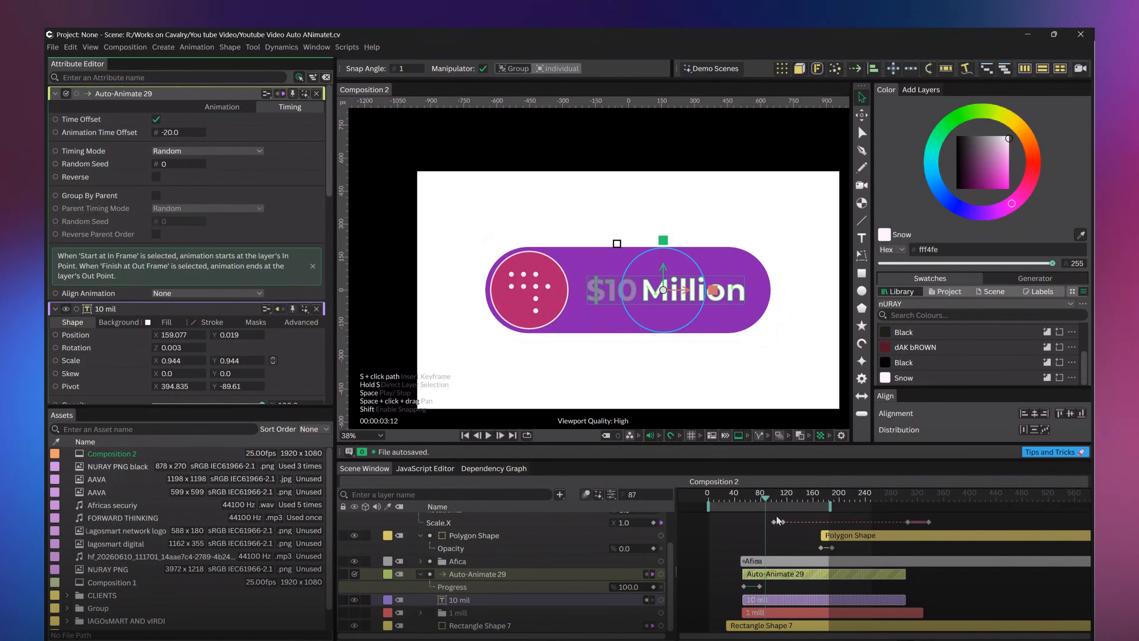
drag(764, 501, 756, 498)
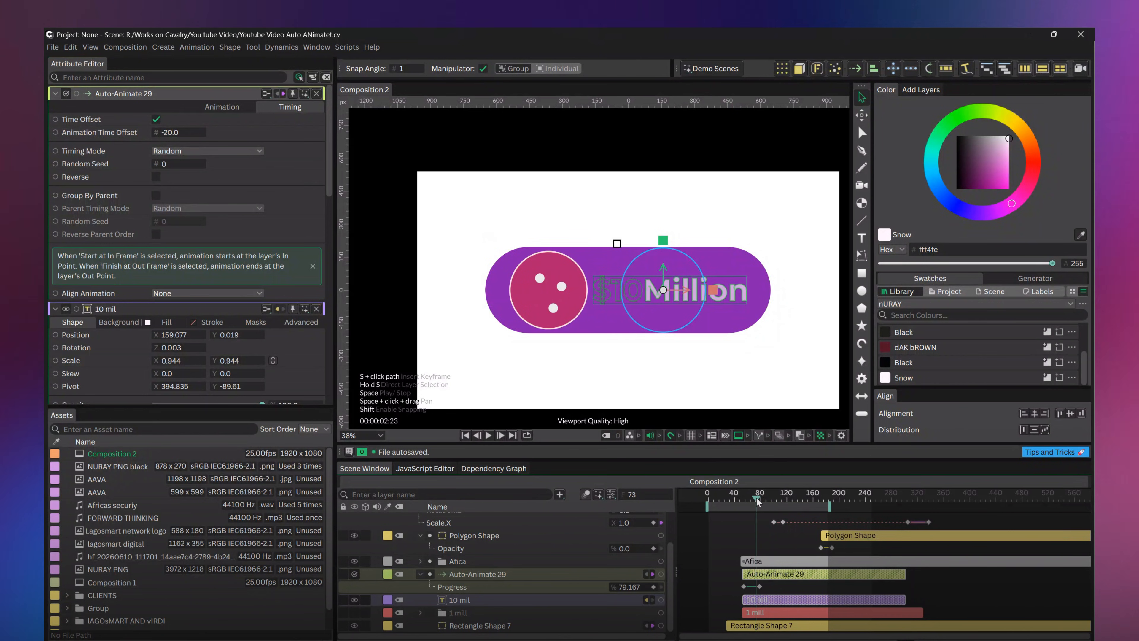
drag(156, 132, 180, 132)
click(756, 496)
click(734, 497)
key(space)
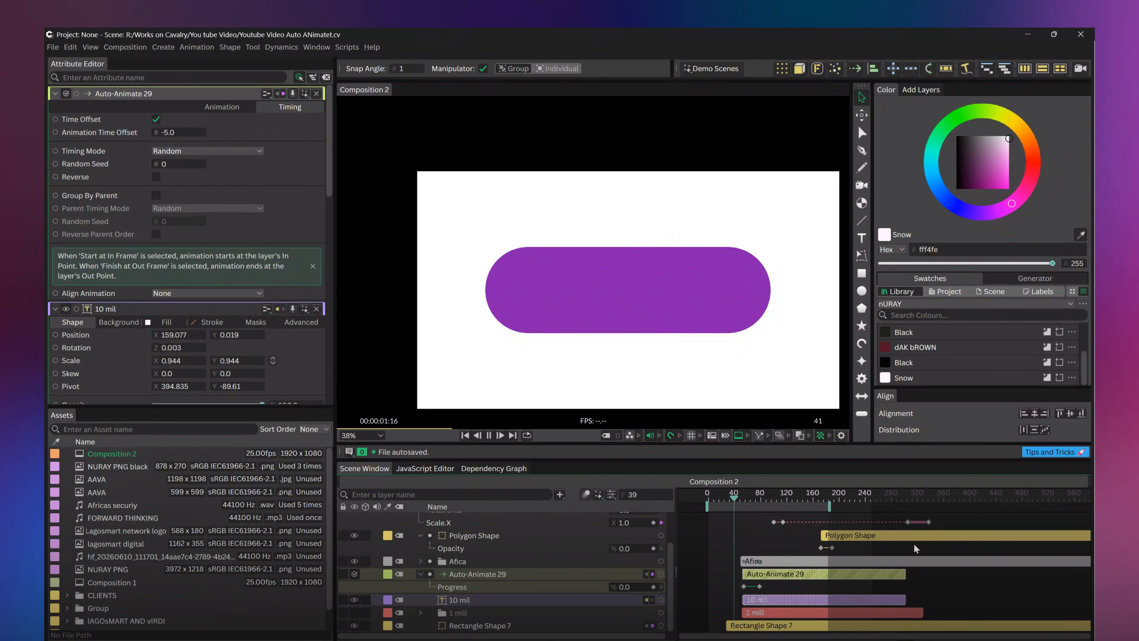